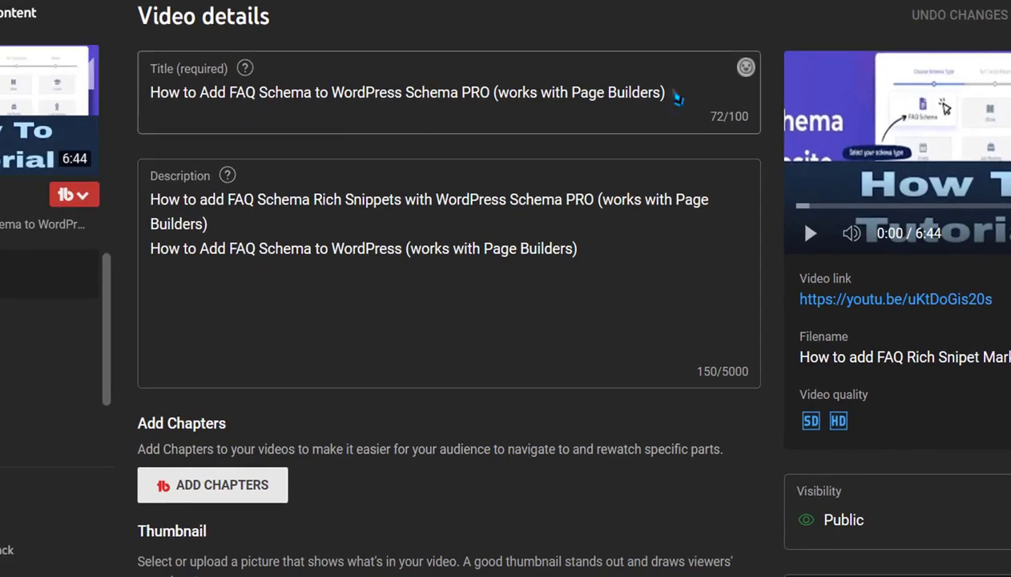
# - Scroll through the video details page and select the video title to copy it
pyautogui.scroll(-5, 497, 316)
pyautogui.scroll(-4, 492, 323)
pyautogui.scroll(-4, 551, 321)
pyautogui.scroll(6, 551, 322)
pyautogui.scroll(6, 553, 320)
pyautogui.scroll(1, 553, 320)
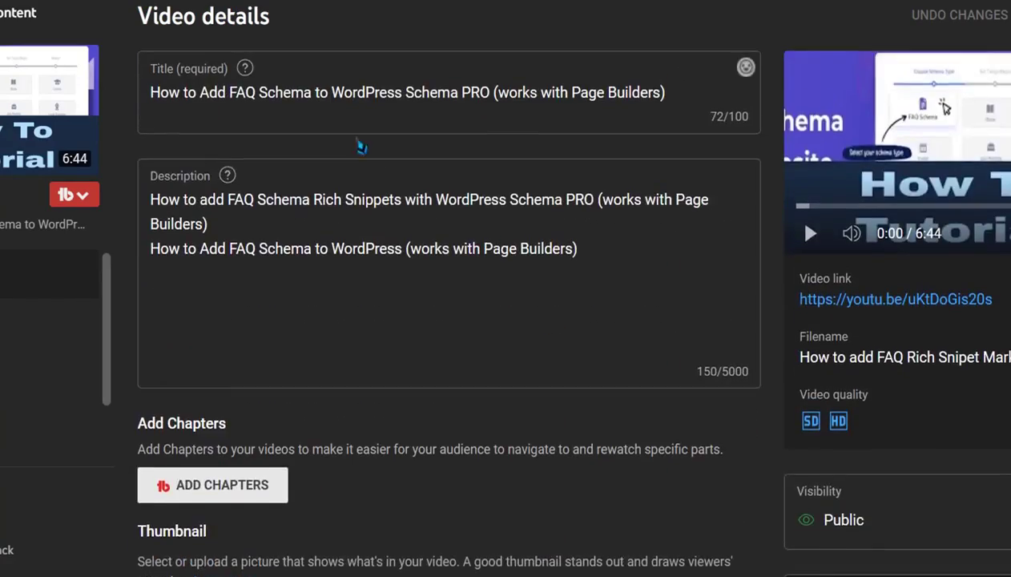
pyautogui.click(335, 94)
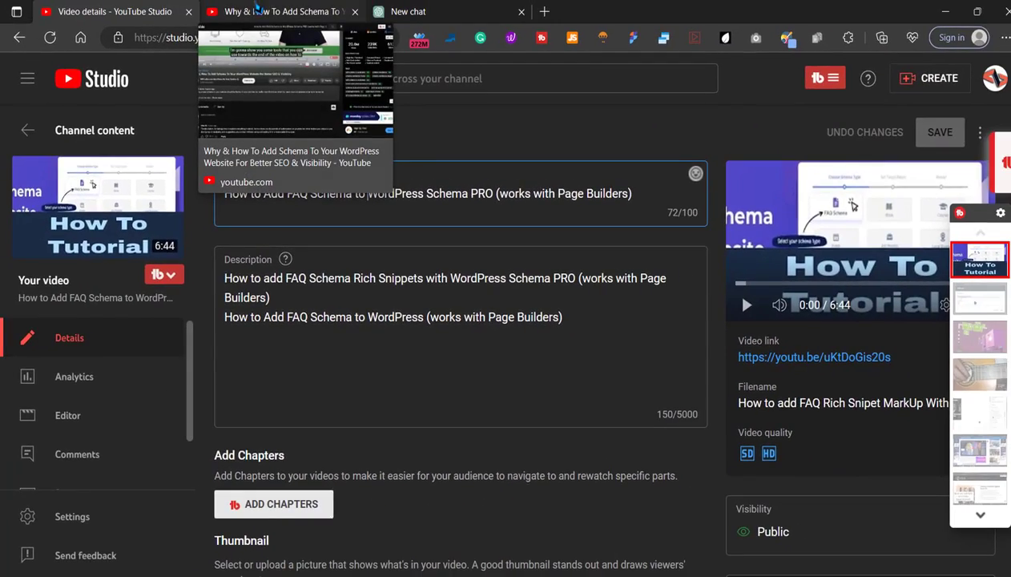
# - Open YouTube in a new tab and search for the copied video title
pyautogui.click(265, 11)
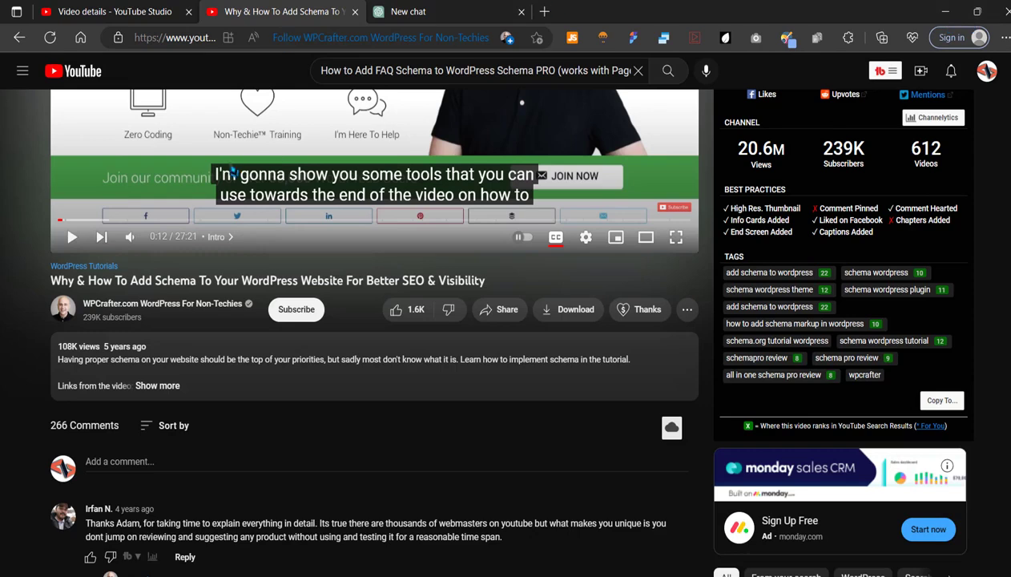
pyautogui.scroll(3, 233, 171)
pyautogui.rightClick(84, 77)
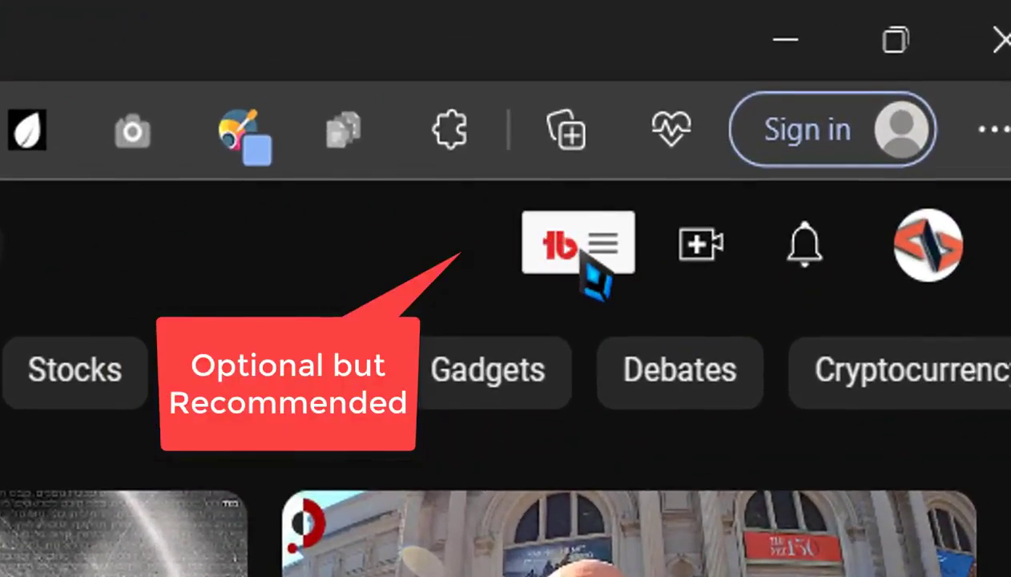
pyautogui.click(583, 250)
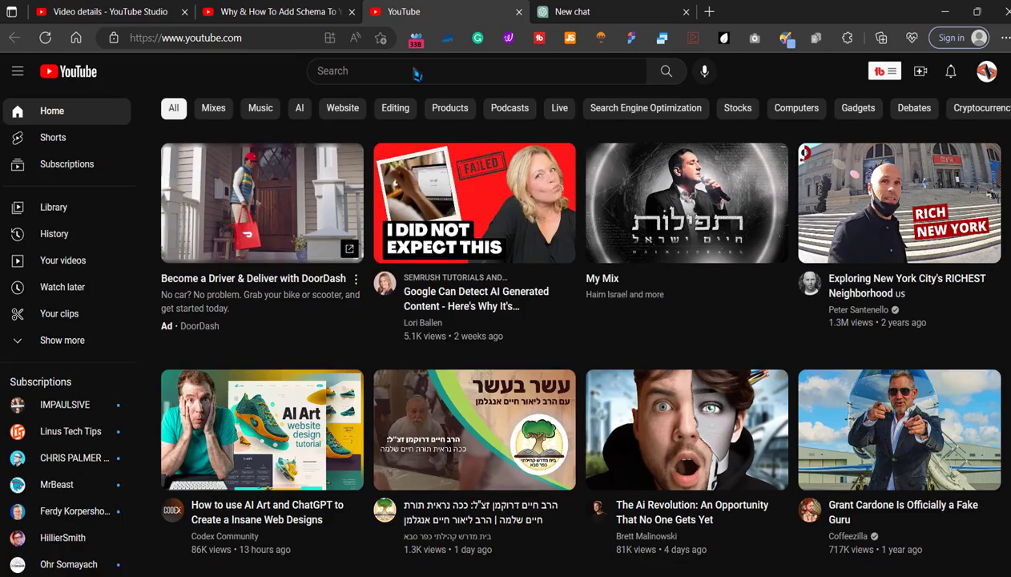
pyautogui.click(415, 72)
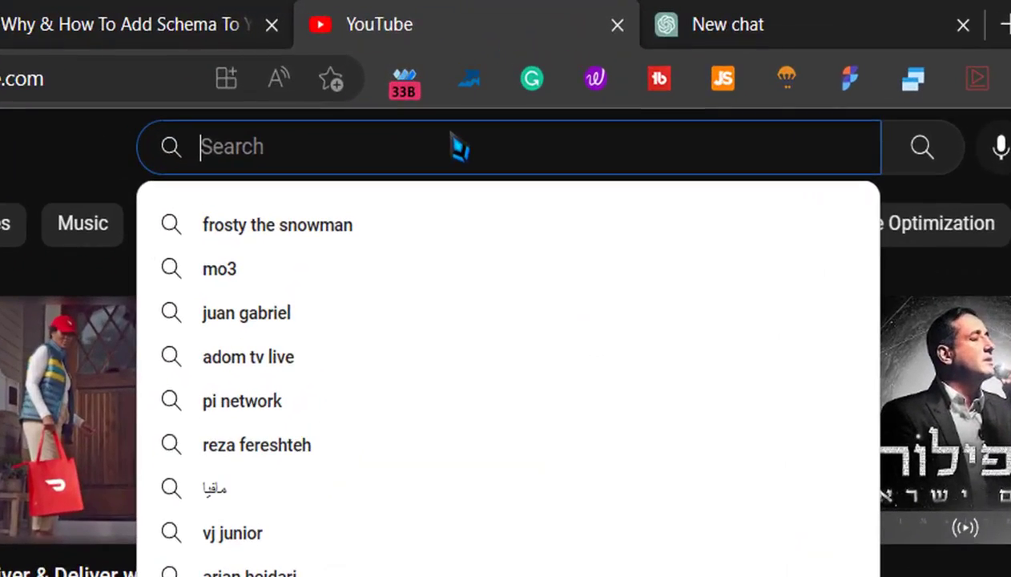
pyautogui.write('How to Add FAQ Schema to WordPress Schema PRO (works with Page Builders)')
pyautogui.press('Return')
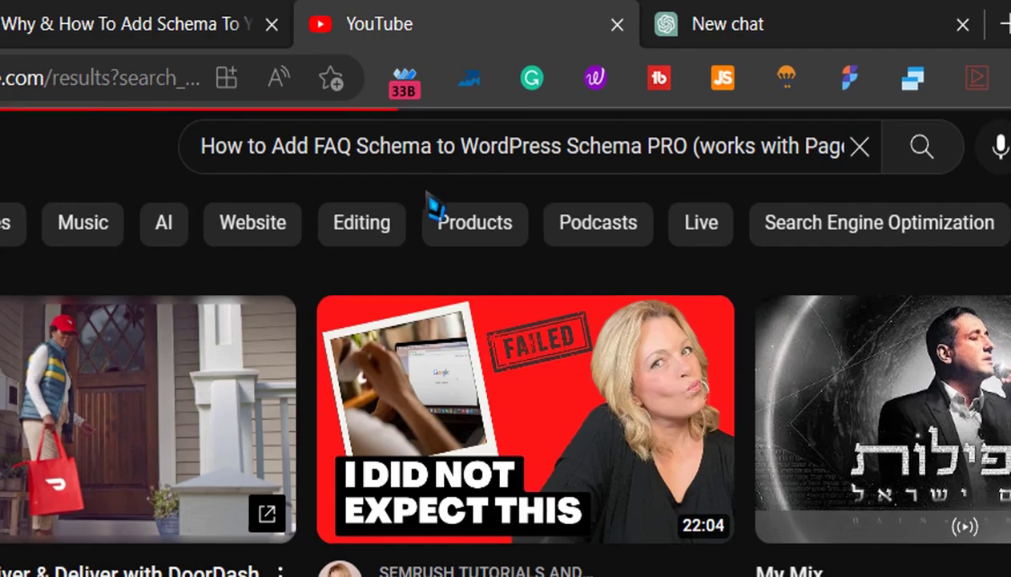
# - Copy the competitor schema video's twelve tags with TubeBuddy's Copy to Clipboard
pyautogui.scroll(-2, 271, 351)
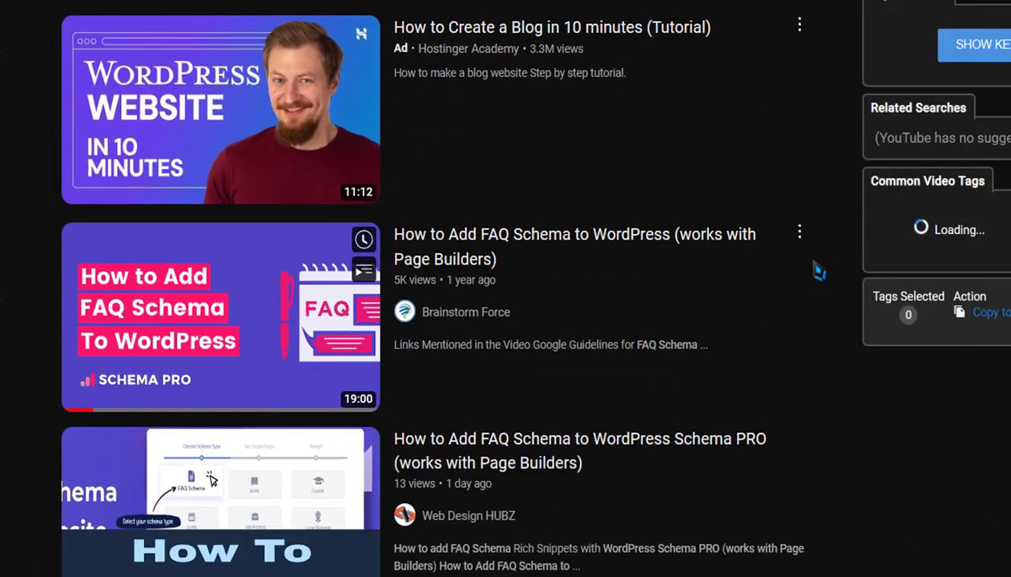
pyautogui.scroll(-2, 309, 288)
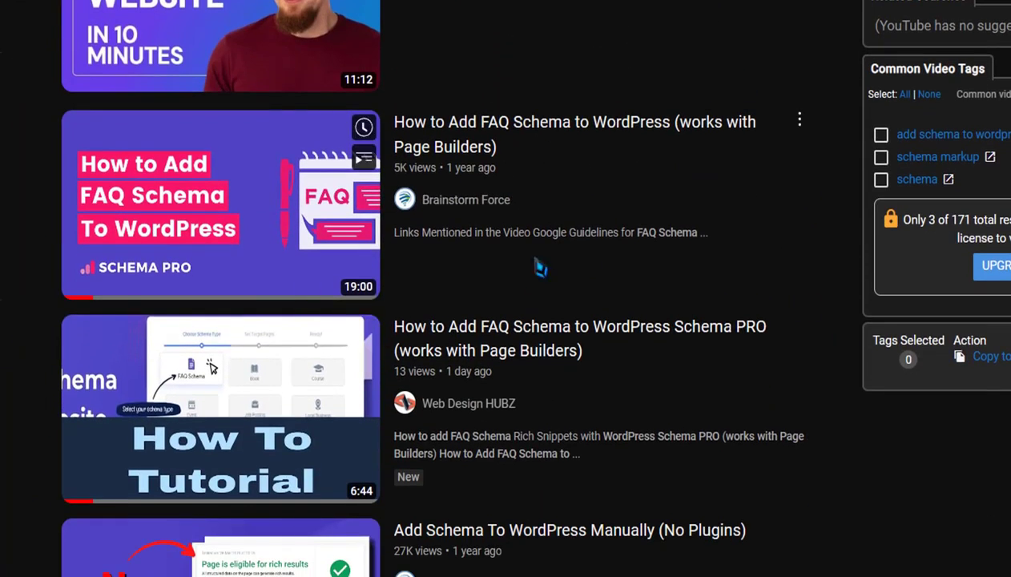
pyautogui.scroll(-3, 533, 278)
pyautogui.scroll(-2, 277, 375)
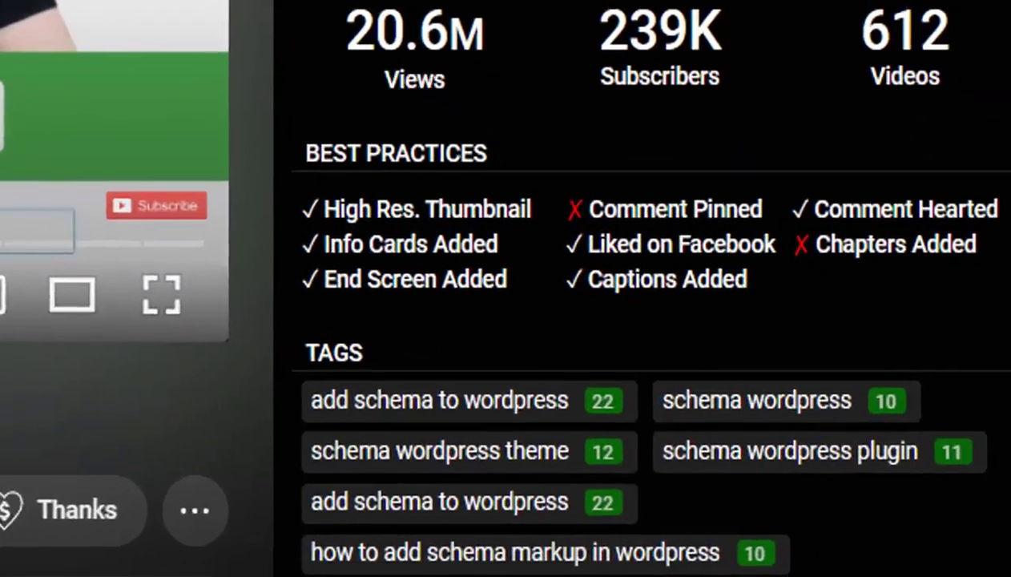
pyautogui.scroll(-3, 506, 288)
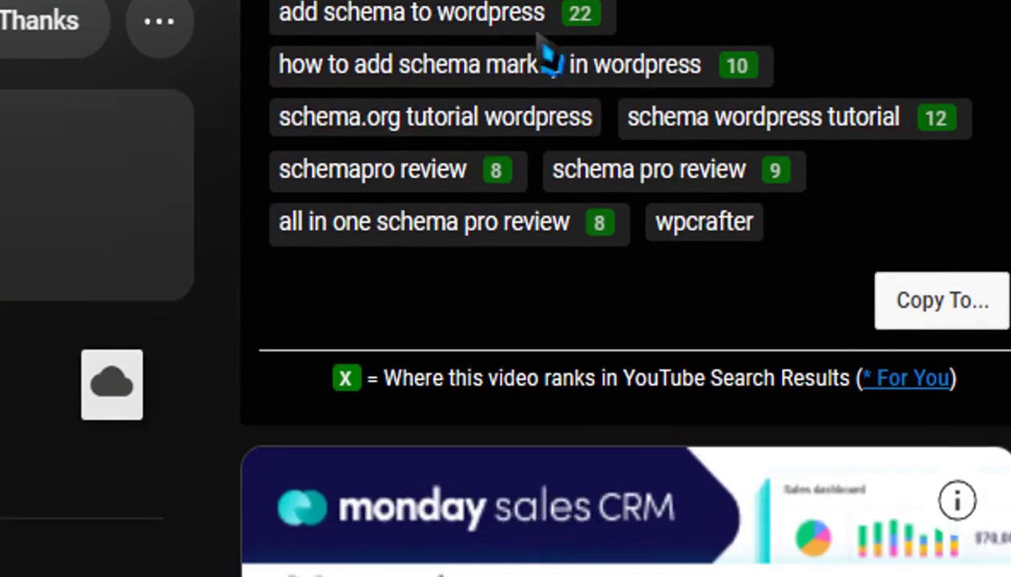
pyautogui.click(949, 315)
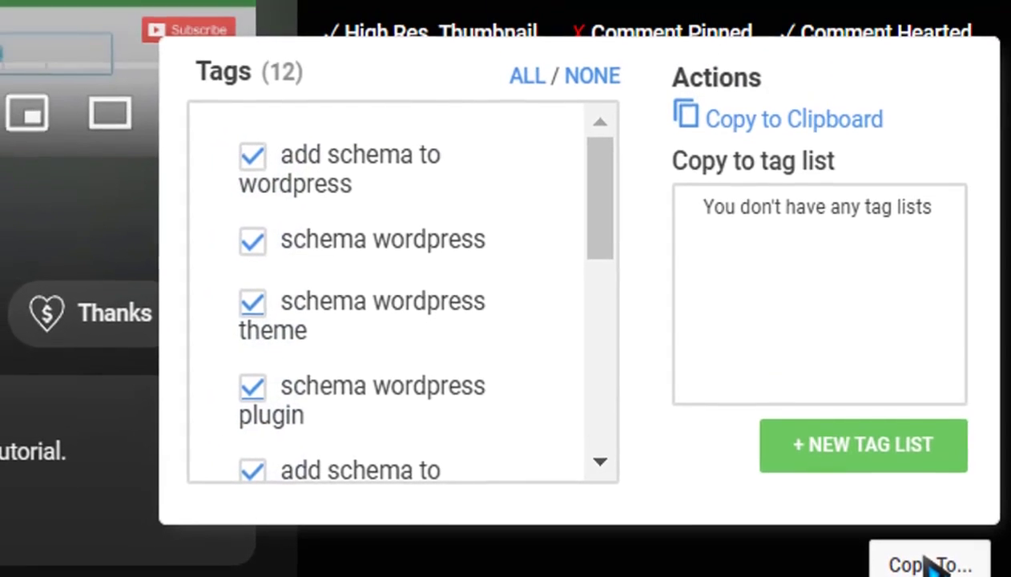
pyautogui.click(834, 124)
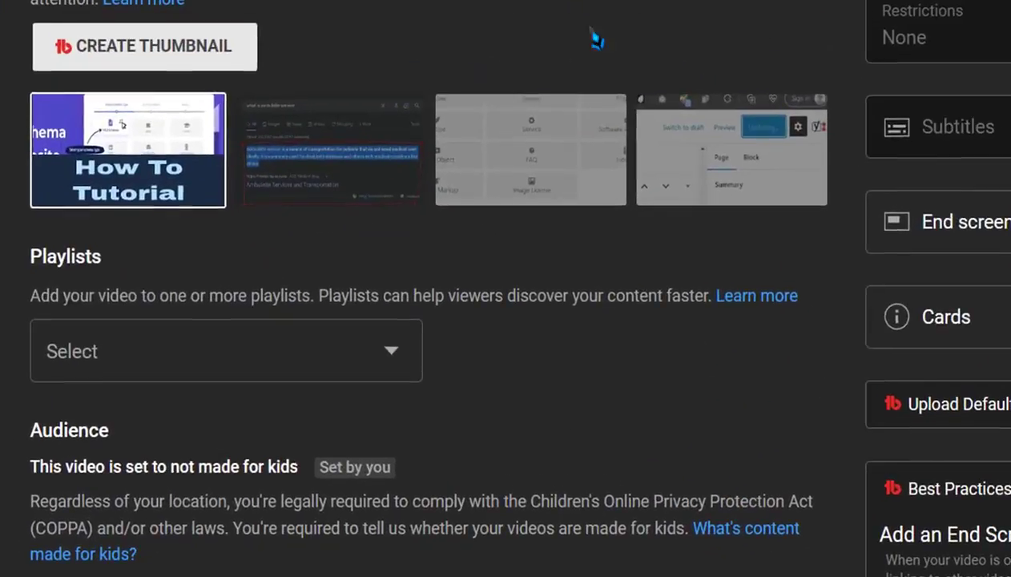
# - Paste the competitor's tags into the Tags box, reaching 366/500 characters
pyautogui.scroll(-5, 474, 72)
pyautogui.scroll(-5, 481, 88)
pyautogui.scroll(-5, 497, 113)
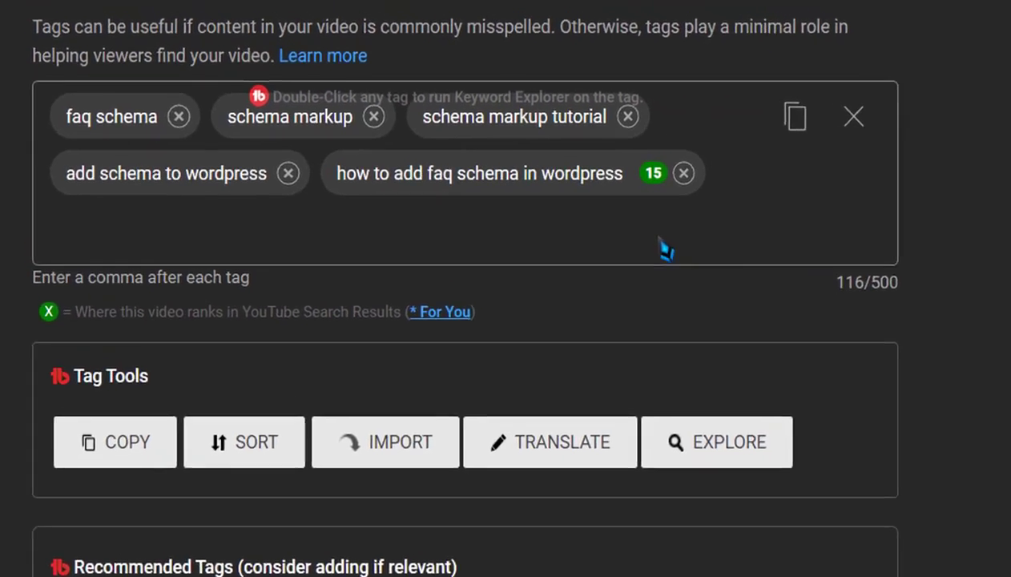
pyautogui.click(734, 295)
pyautogui.rightClick(735, 300)
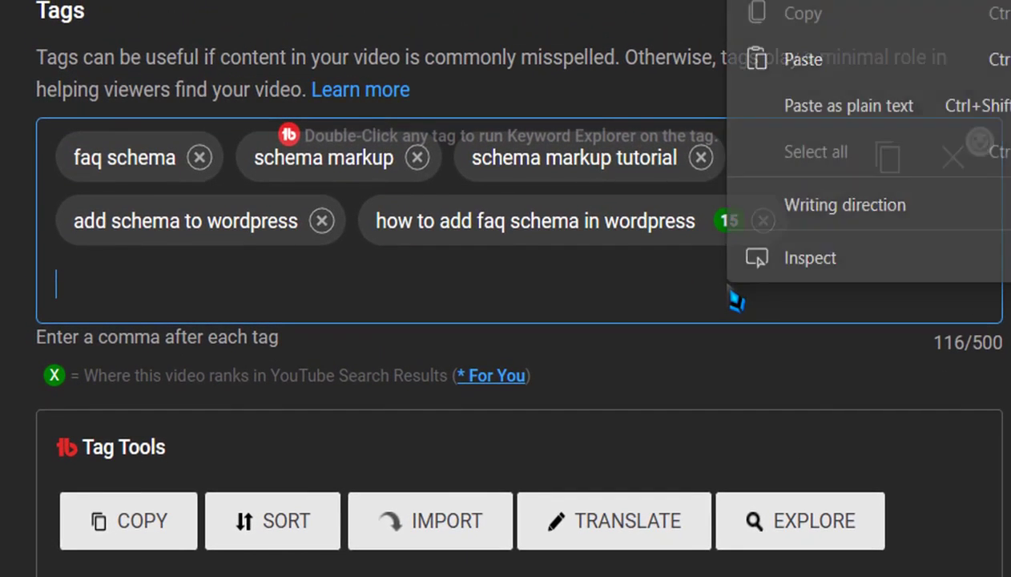
pyautogui.click(816, 62)
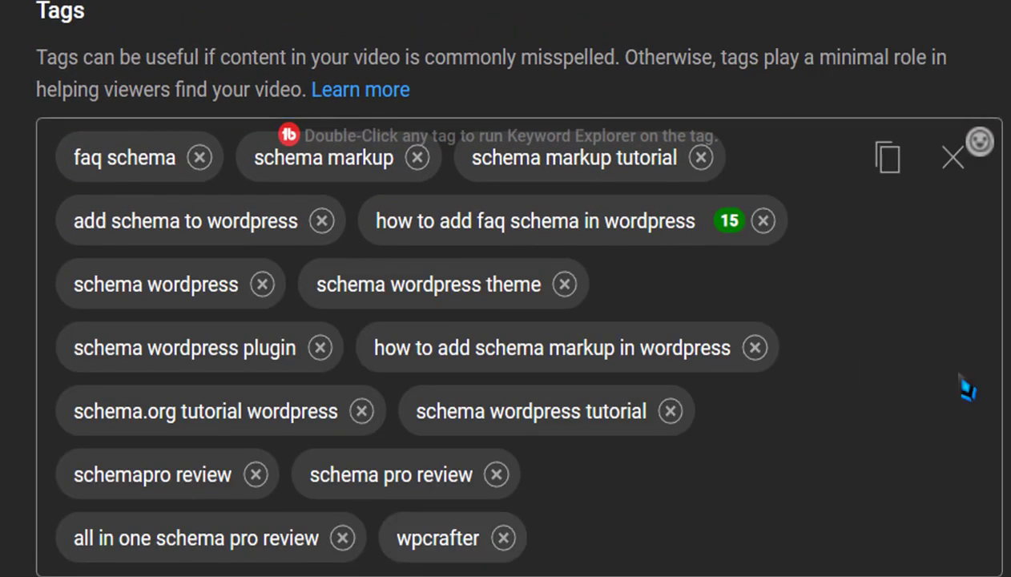
pyautogui.scroll(-3, 978, 353)
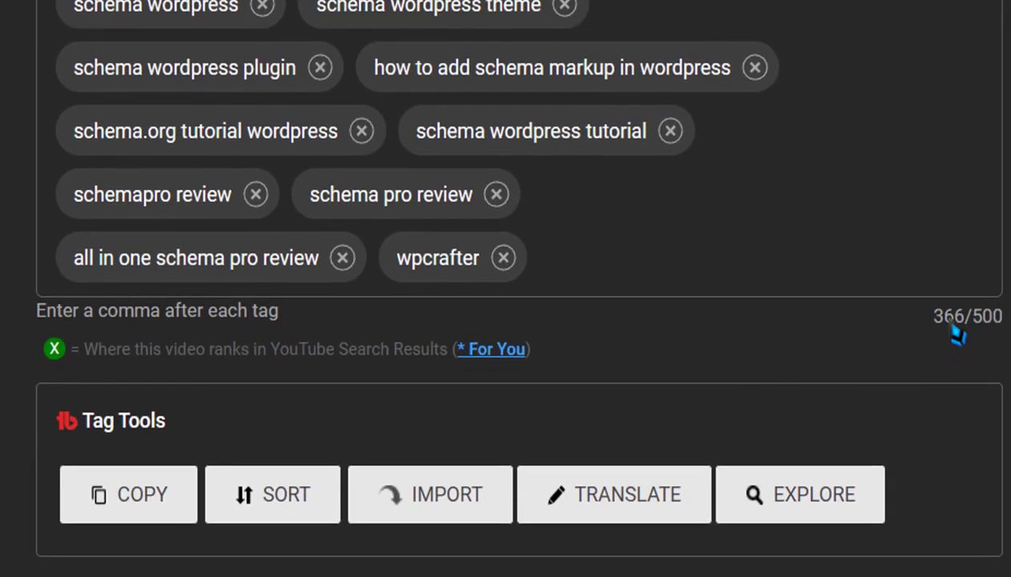
pyautogui.moveTo(948, 316); pyautogui.dragTo(989, 325)
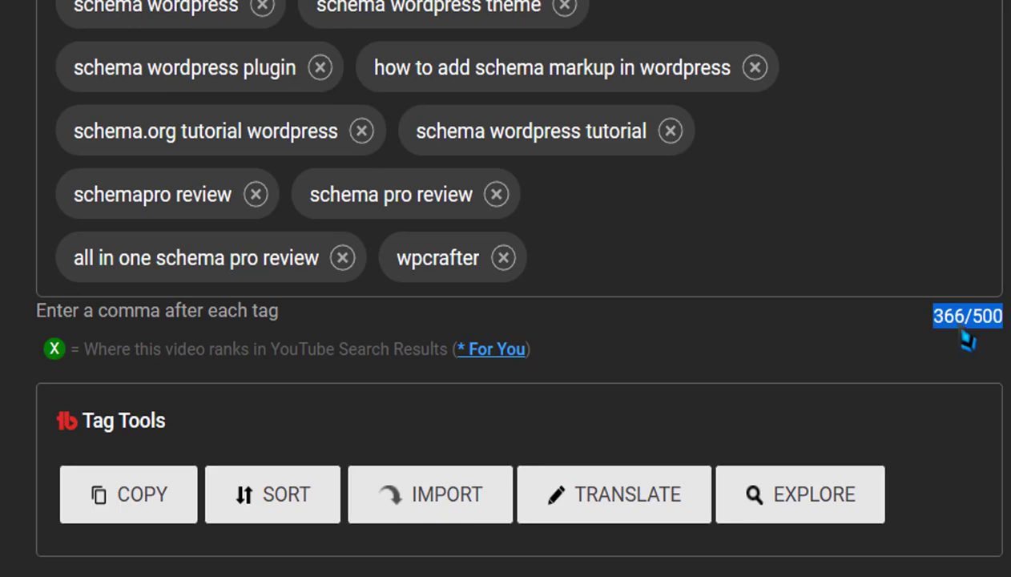
pyautogui.moveTo(955, 317); pyautogui.dragTo(967, 340)
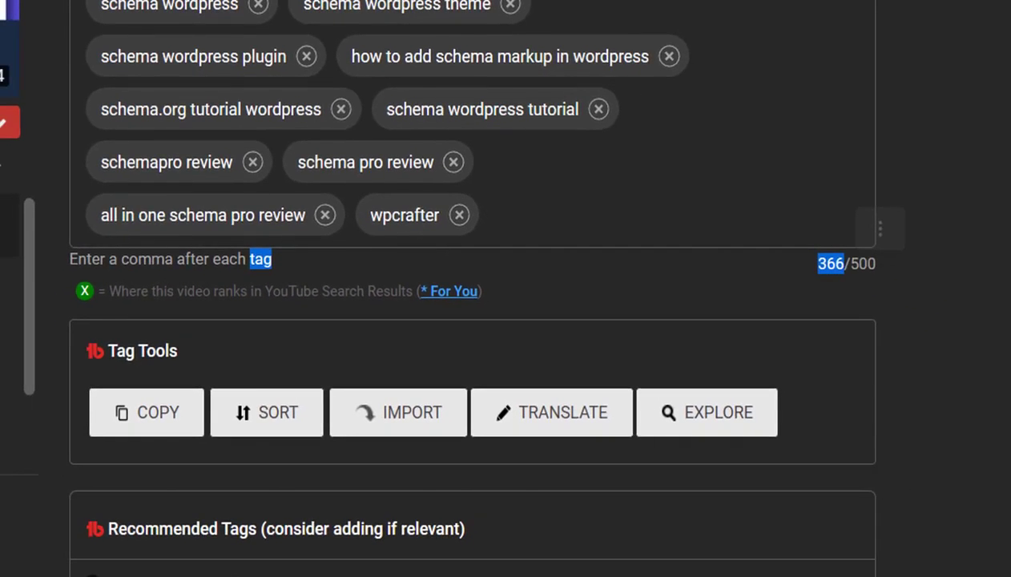
# - Add the recommended tags 'schema markup seo' and 'schema wordpress plugin', then save
pyautogui.scroll(-5, 472, 321)
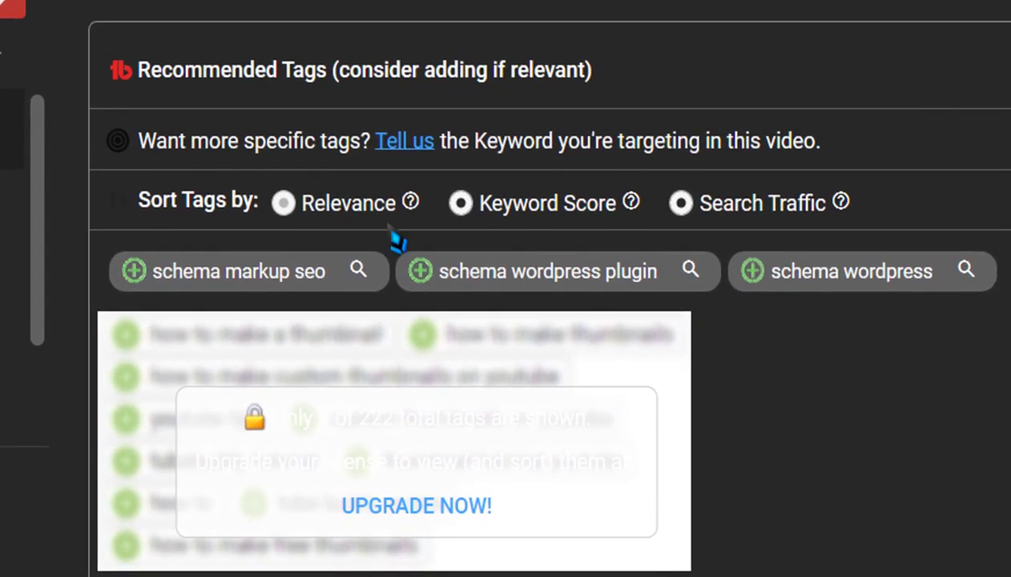
pyautogui.click(307, 284)
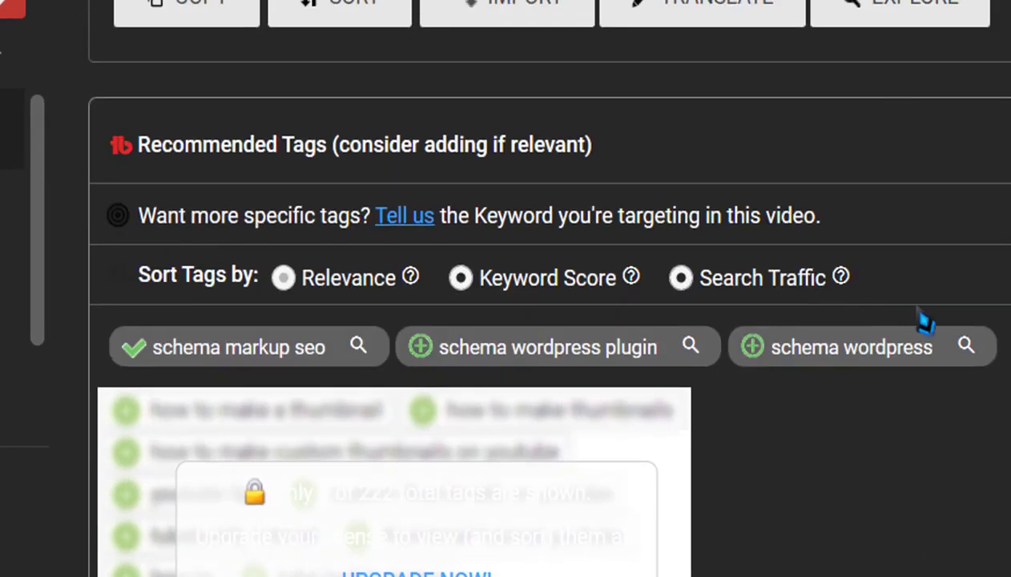
pyautogui.click(703, 352)
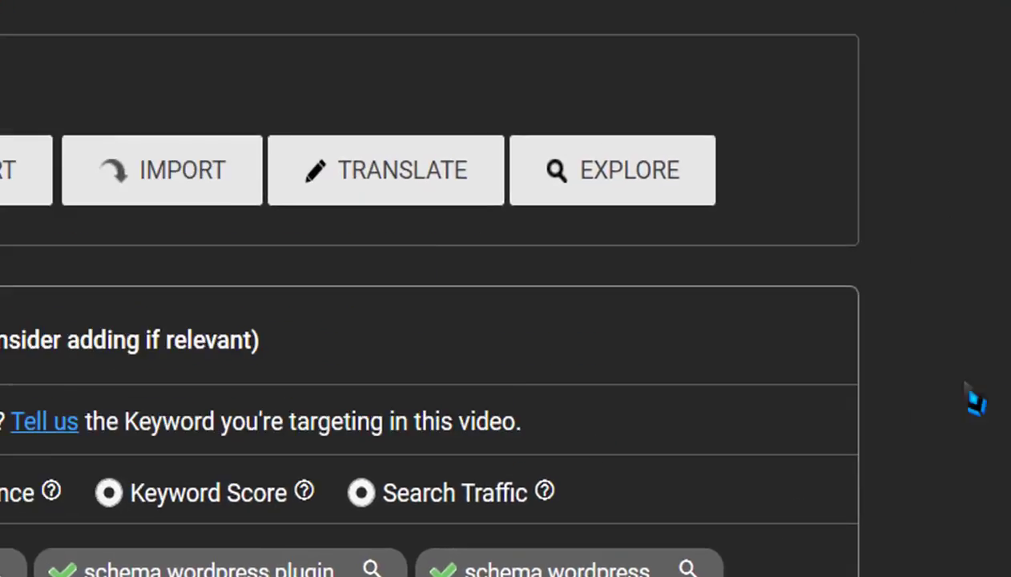
pyautogui.click(770, 318)
pyautogui.scroll(5, 496, 357)
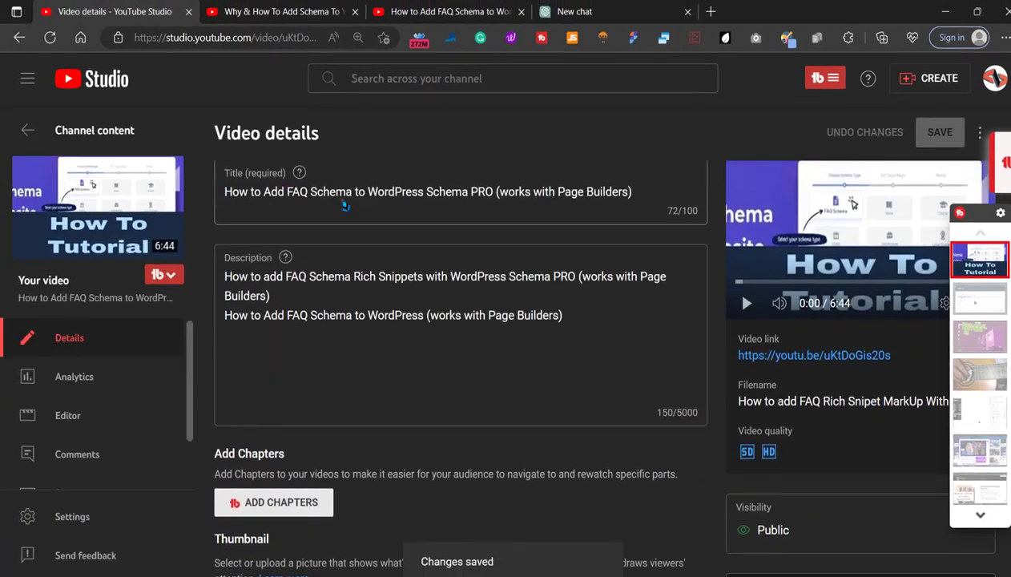
pyautogui.tripleClick(377, 303)
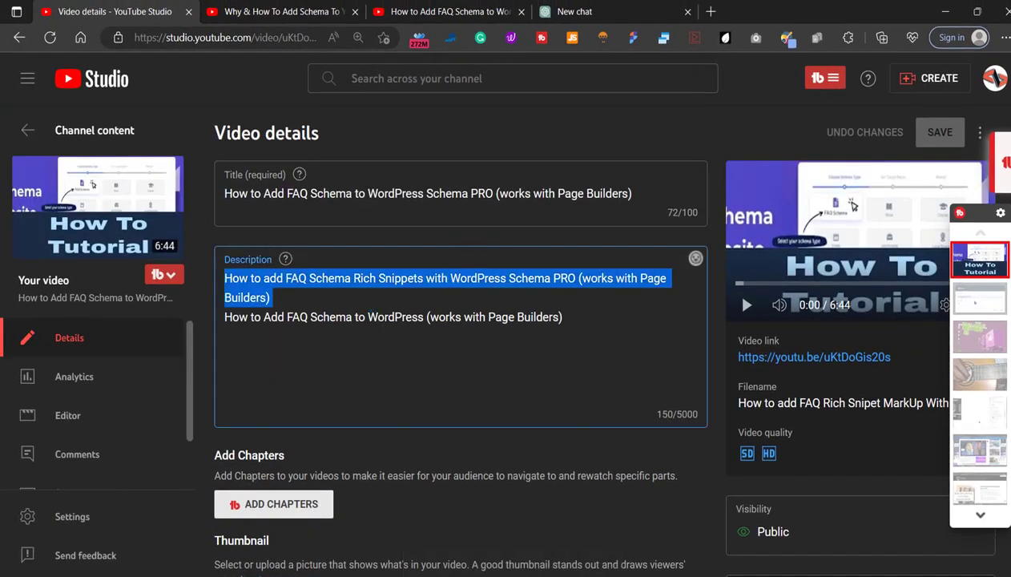
# - Start a ChatGPT prompt reading 'give me detailed description of this title'
pyautogui.click(595, 11)
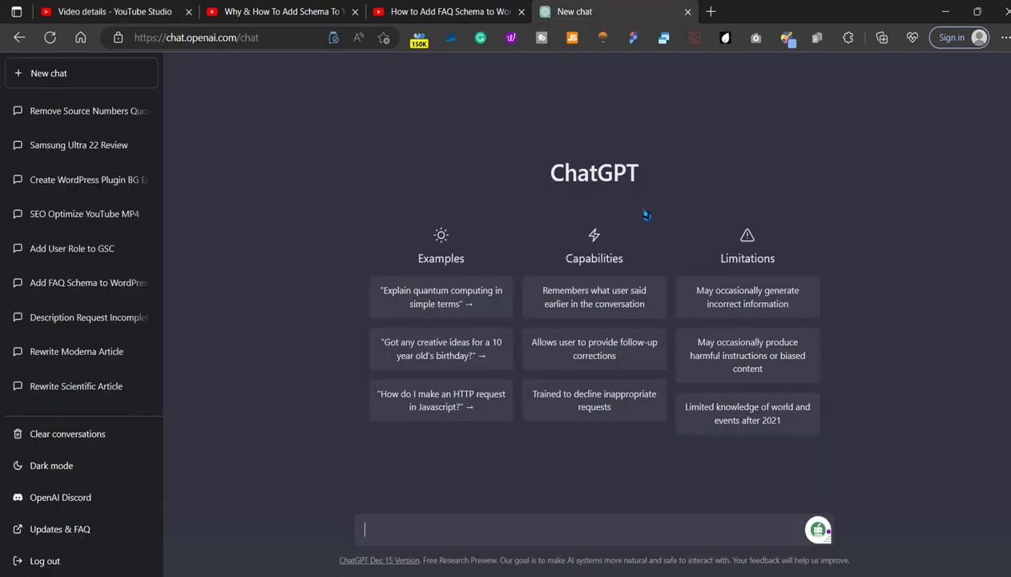
pyautogui.click(328, 551)
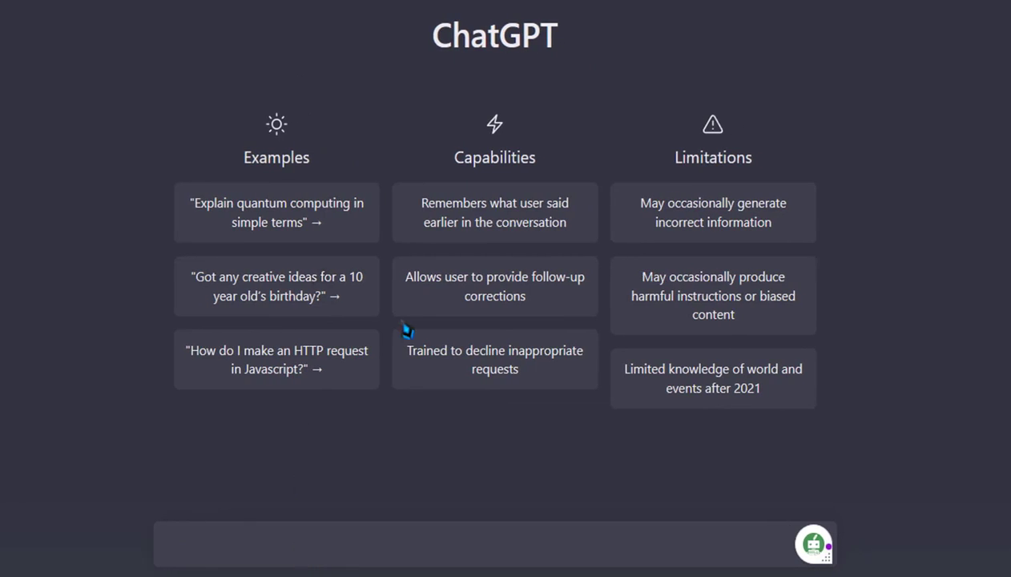
pyautogui.write('give me ')
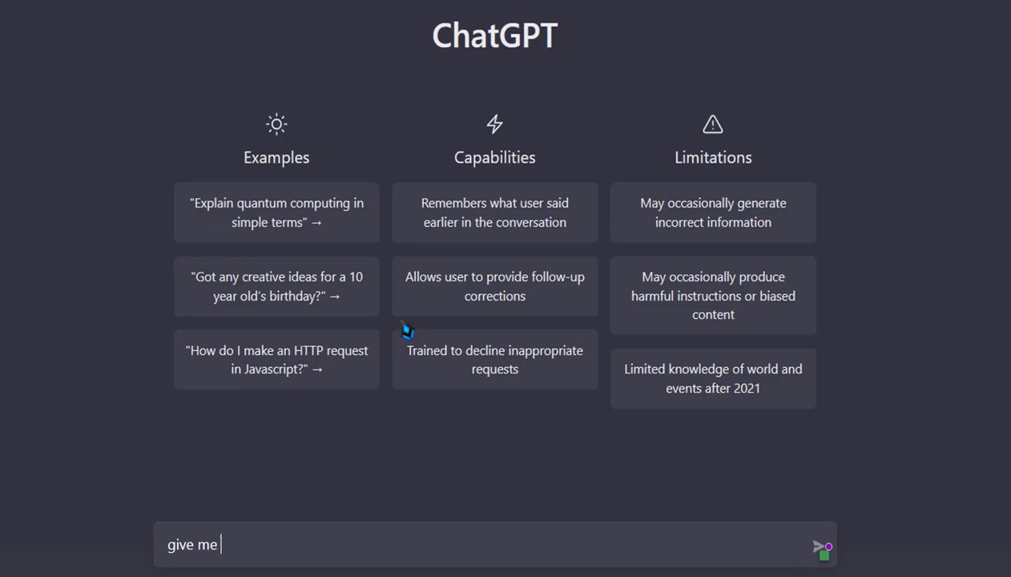
pyautogui.write('detailed ')
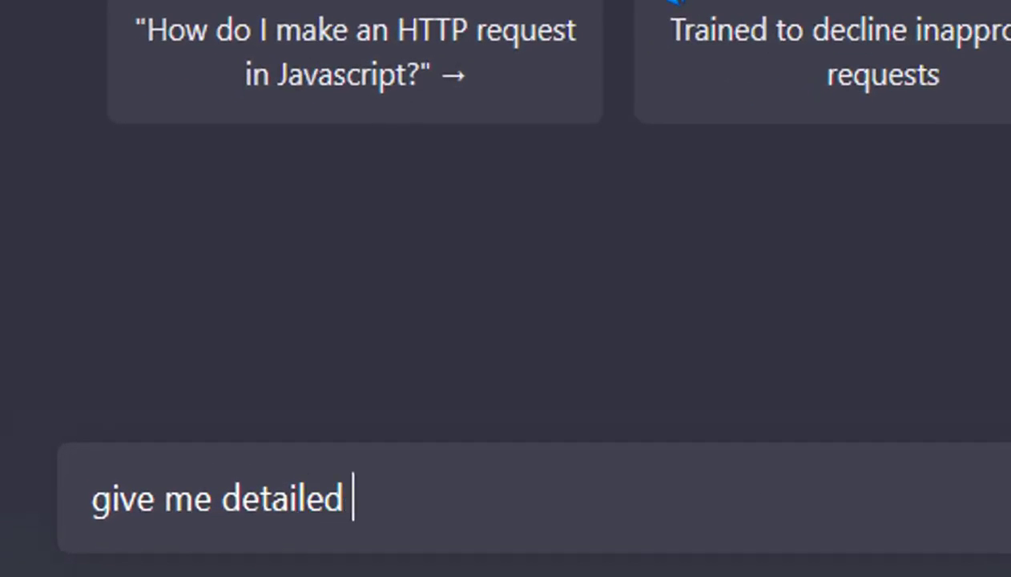
pyautogui.write('description of this ')
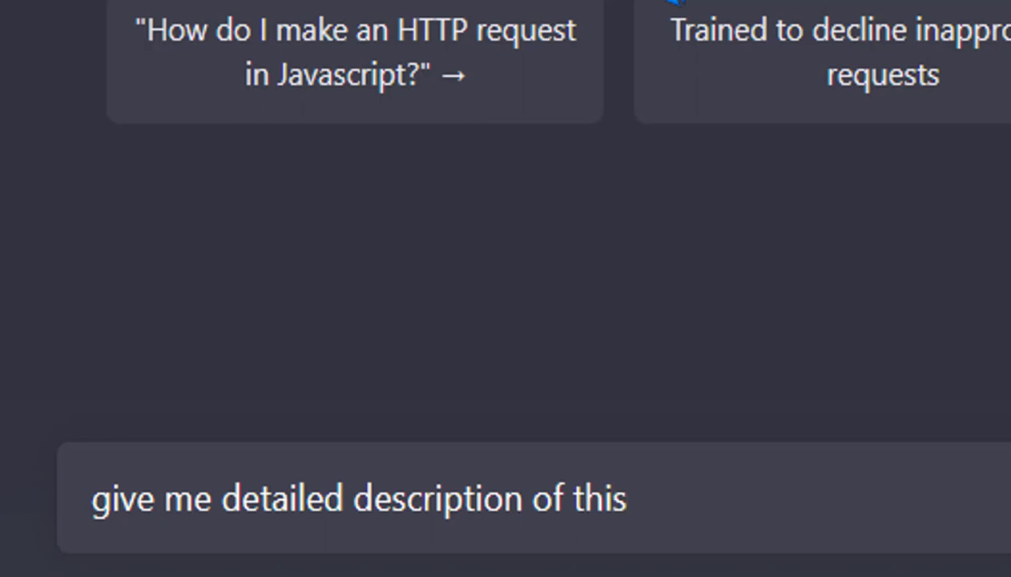
pyautogui.write('titl')
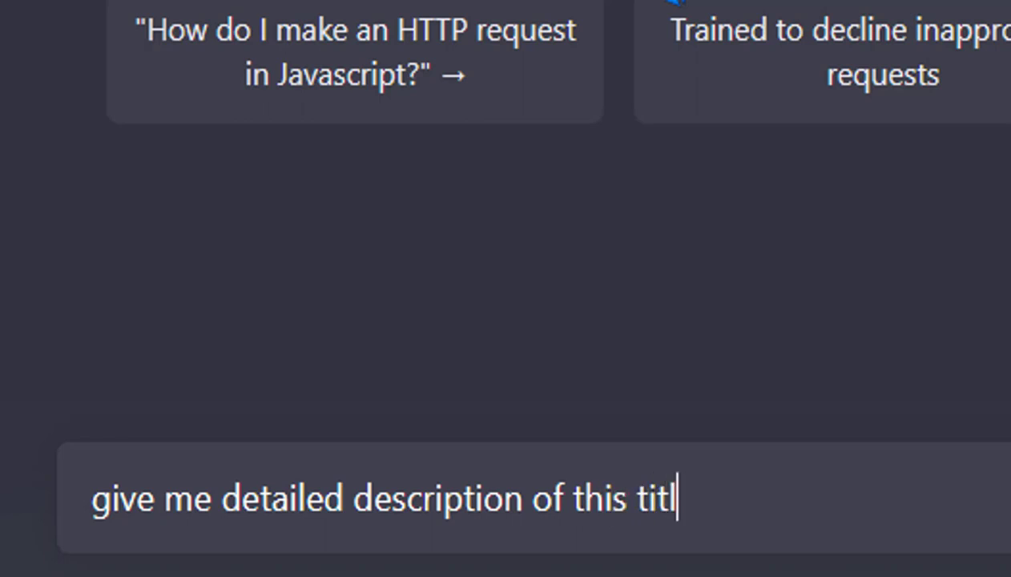
pyautogui.write('e')
pyautogui.write('add schema to wordpress,schema wordpress,schema wordpress theme,schema wordpress plugin,add schema to wordpress,how to add schema markup in wordpress,schema.org tutorial wordpress,schema wordpress tutorial,schemapro review,schema pro review,all in one schema pro review,wpcrafter')
pyautogui.write('"')
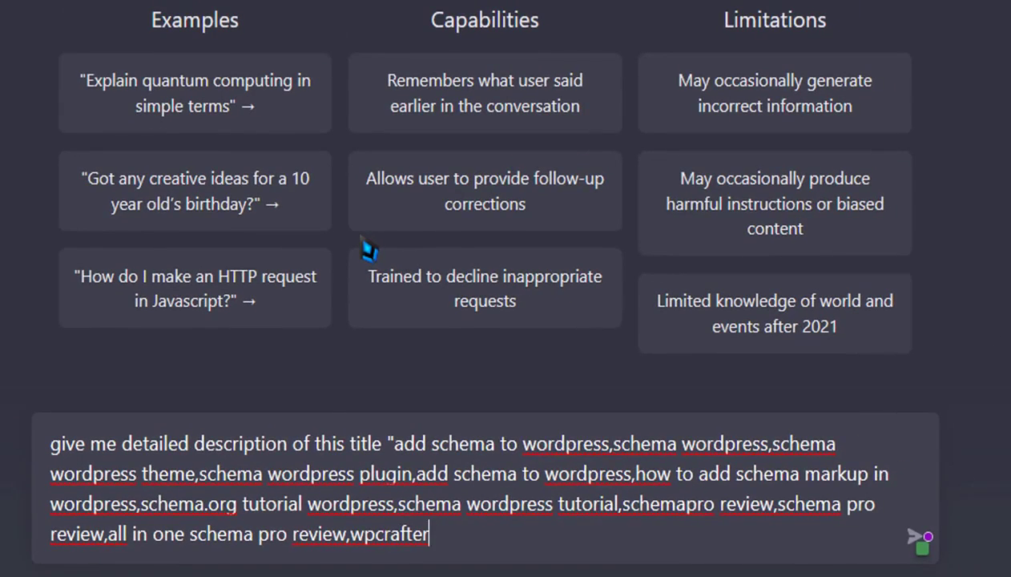
pyautogui.hotkey('ctrl', 'z')
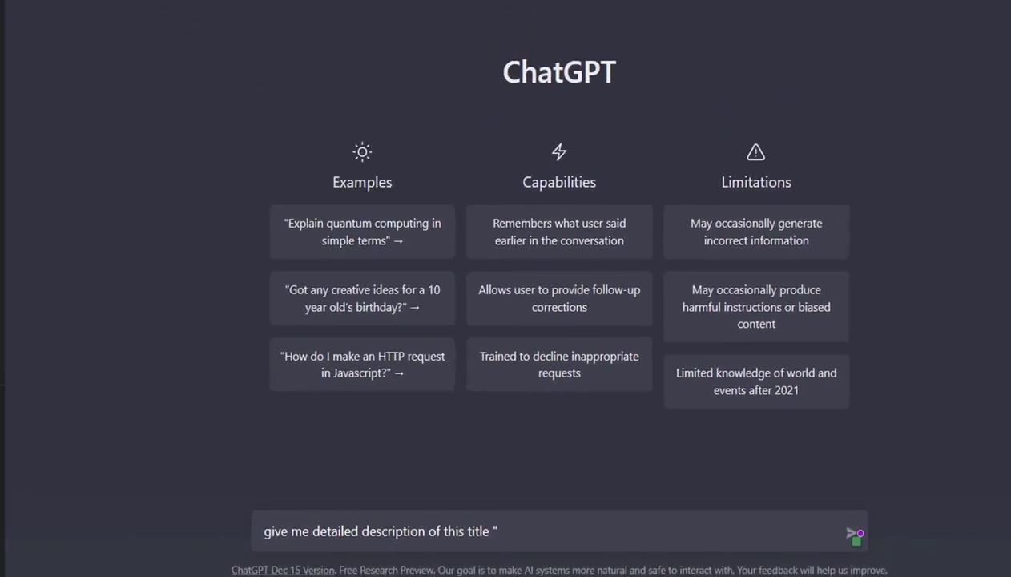
# - Add the quoted title 'How to Add FAQ Schema to WordPress Schema PRO' to the prompt
pyautogui.click(100, 11)
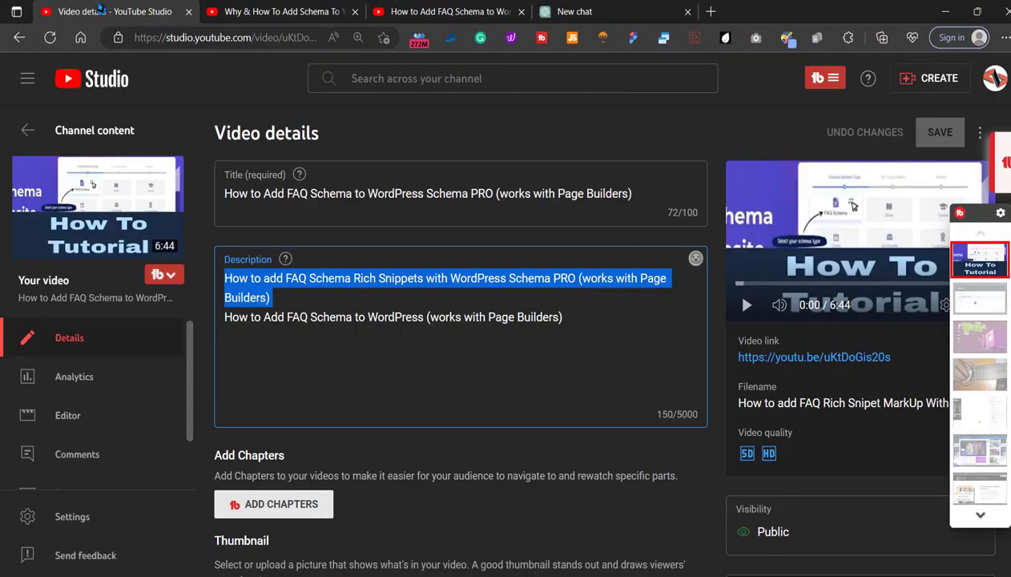
pyautogui.tripleClick(358, 210)
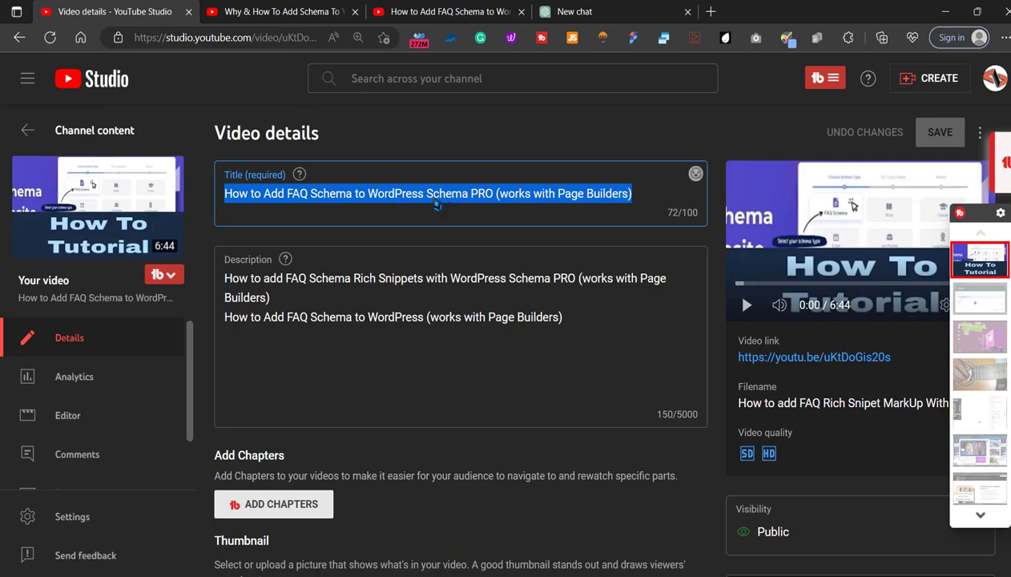
pyautogui.moveTo(493, 199); pyautogui.dragTo(96, 205)
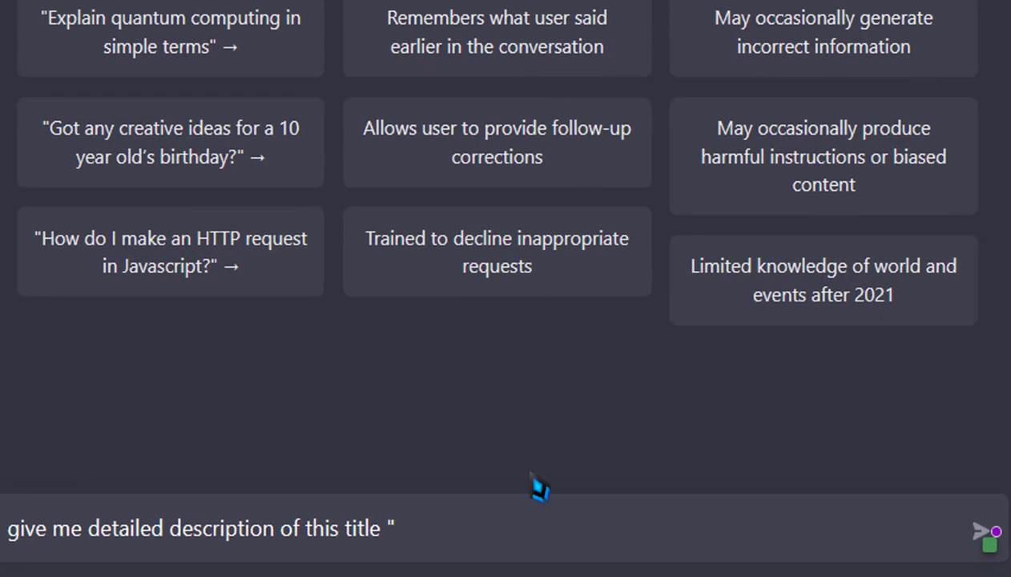
pyautogui.write('How to Add FAQ Schema to WordPress Schema PRO')
pyautogui.write('"')
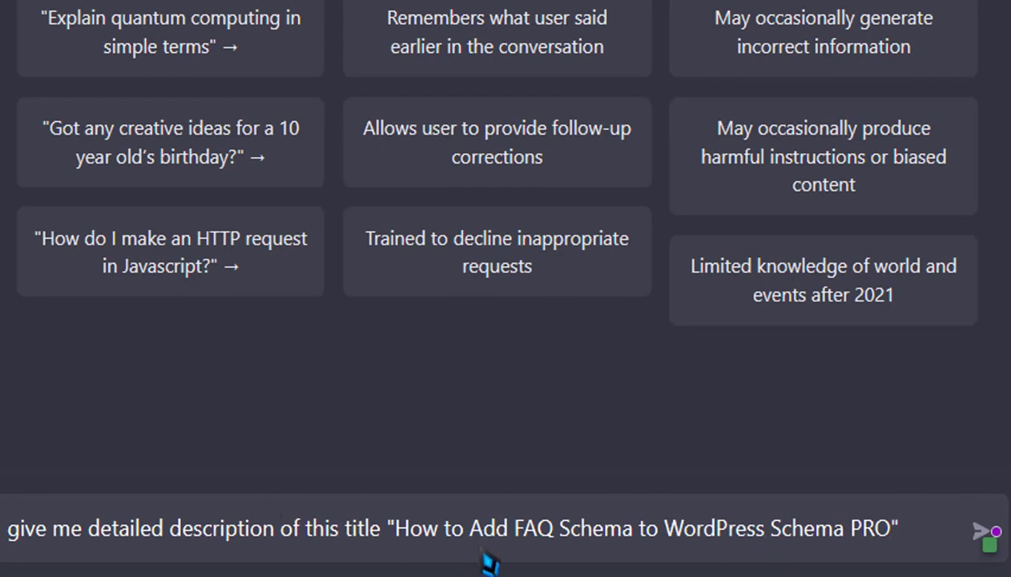
pyautogui.write('tub')
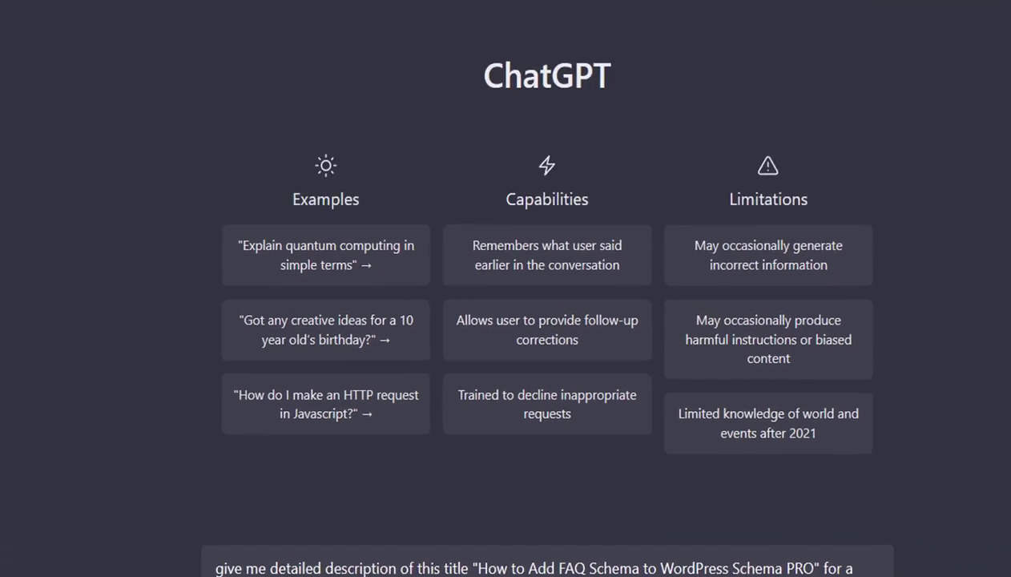
# - Submit the description request and select ChatGPT's four-paragraph reply
pyautogui.press('Return')
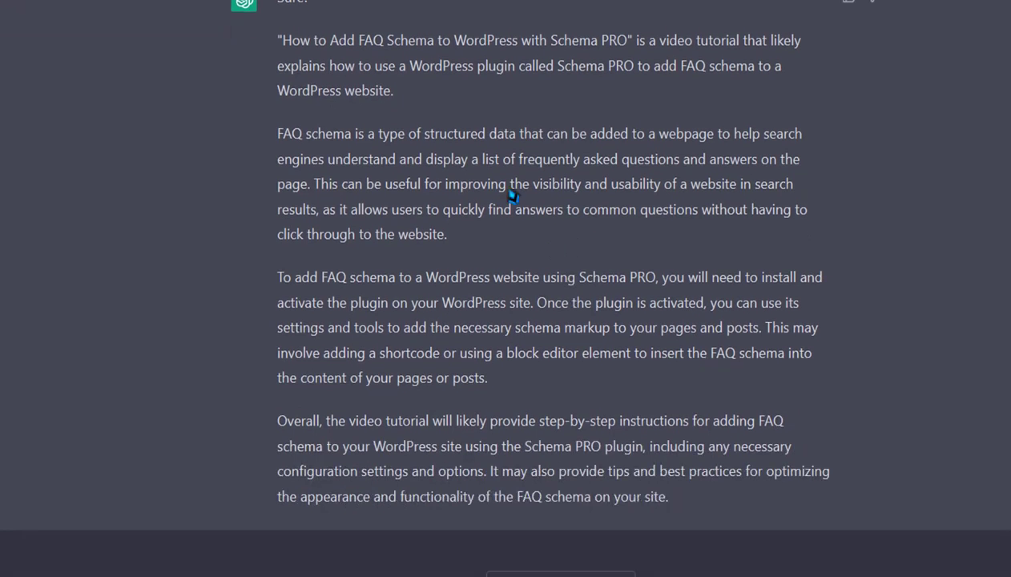
pyautogui.scroll(2, 685, 413)
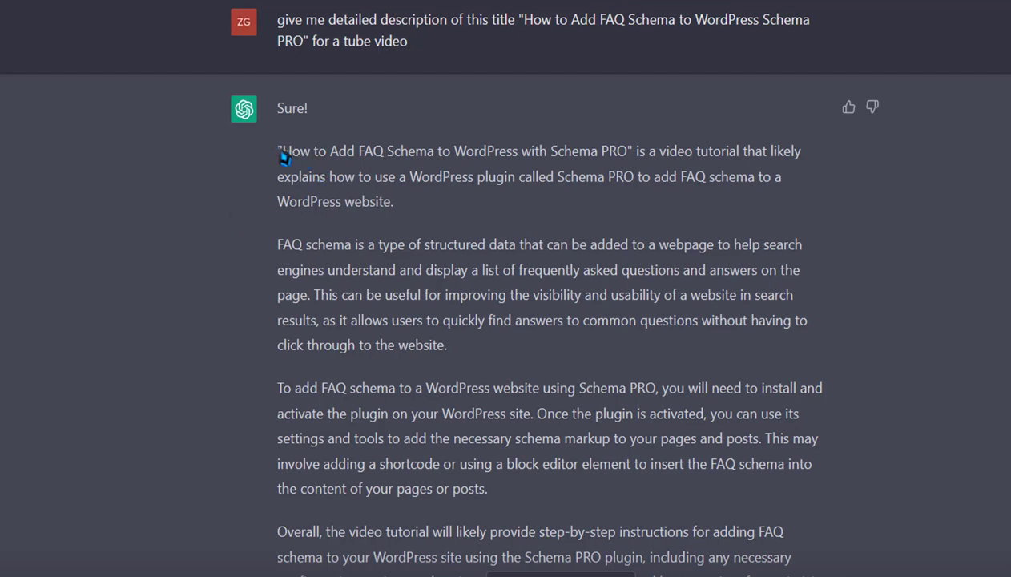
pyautogui.moveTo(283, 156); pyautogui.dragTo(692, 517)
pyautogui.hotkey('ctrl', 'c')
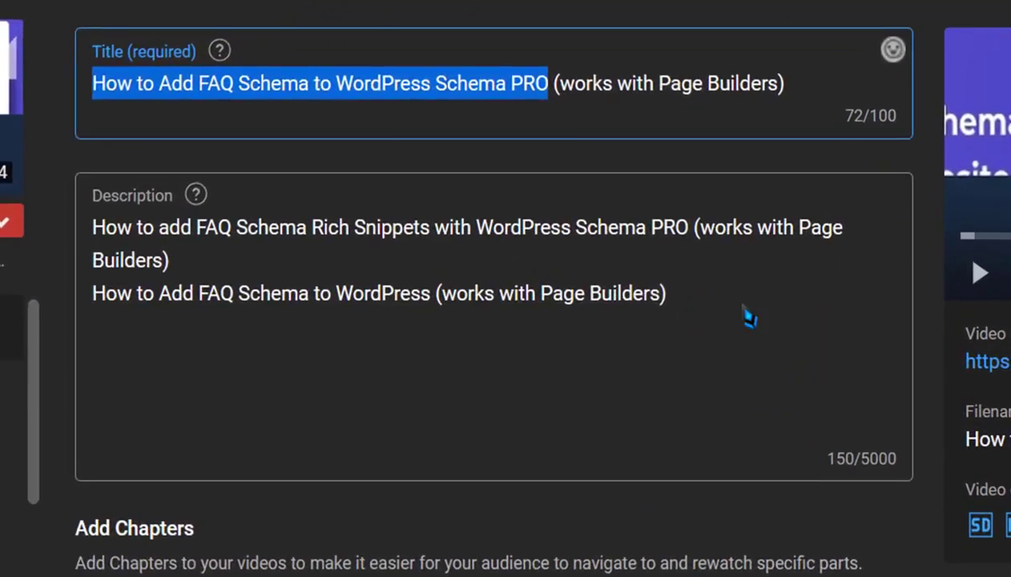
# - Paste ChatGPT's description paragraphs below the first line of the video description
pyautogui.moveTo(576, 331); pyautogui.dragTo(252, 348)
pyautogui.hotkey('ctrl', 'a')
pyautogui.click(294, 275)
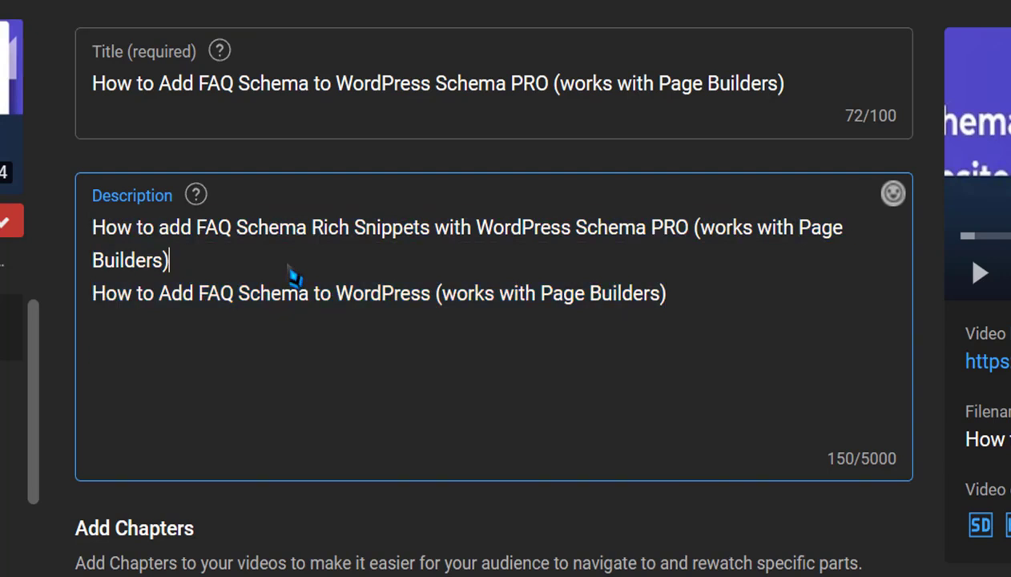
pyautogui.press('Return')
pyautogui.press('Return')
pyautogui.press('Return')
pyautogui.press('Return')
pyautogui.click(164, 309)
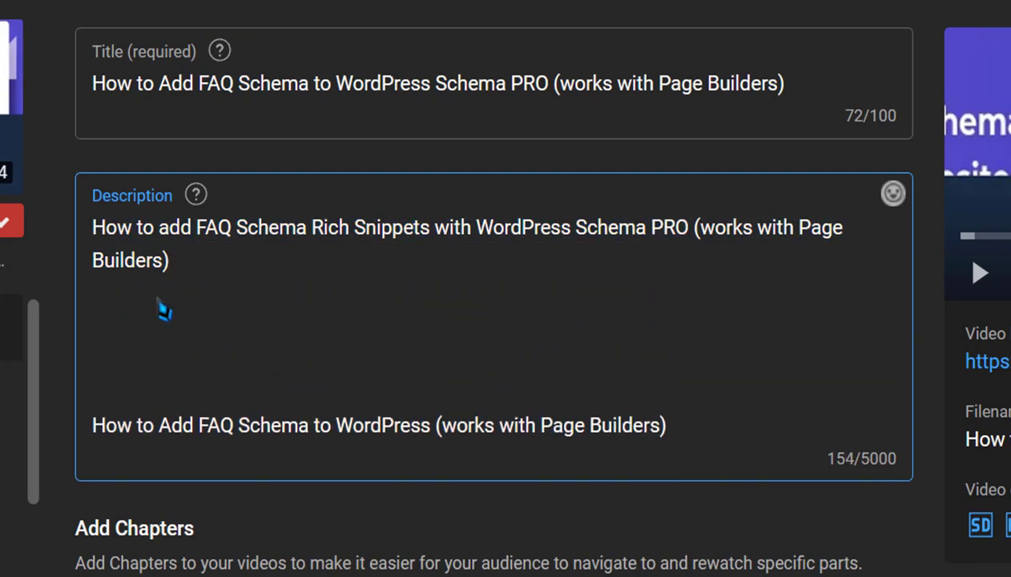
pyautogui.press('Return')
pyautogui.hotkey('ctrl', 'v')
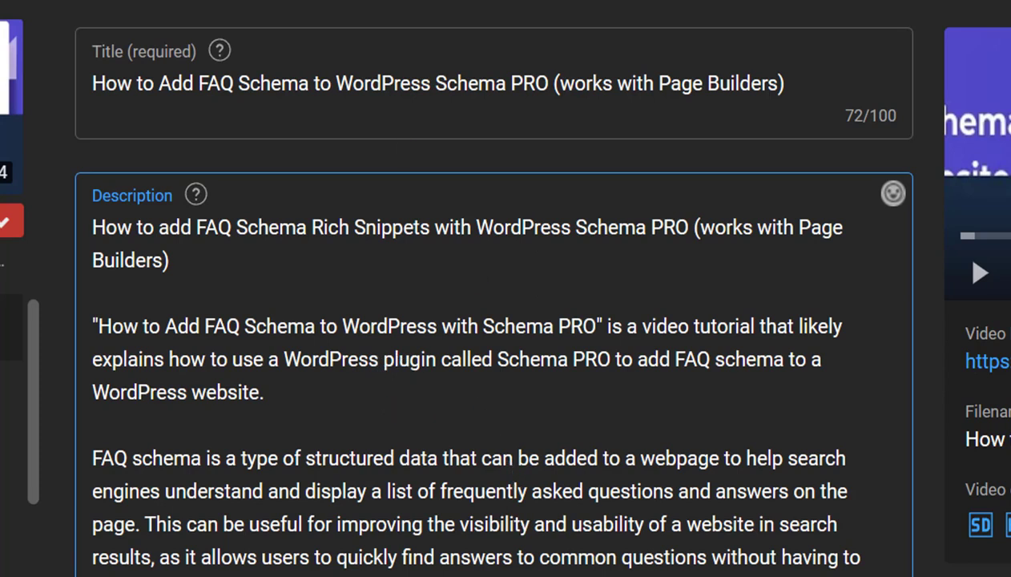
pyautogui.click(615, 12)
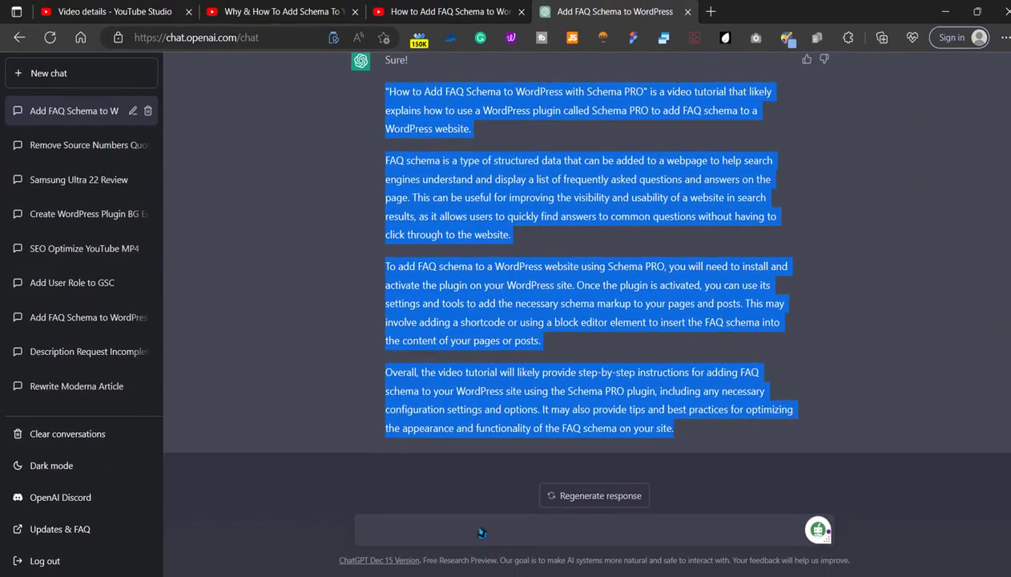
# - Begin a follow-up prompt with 'give me step by step in'
pyautogui.click(488, 471)
pyautogui.scroll(1, 499, 413)
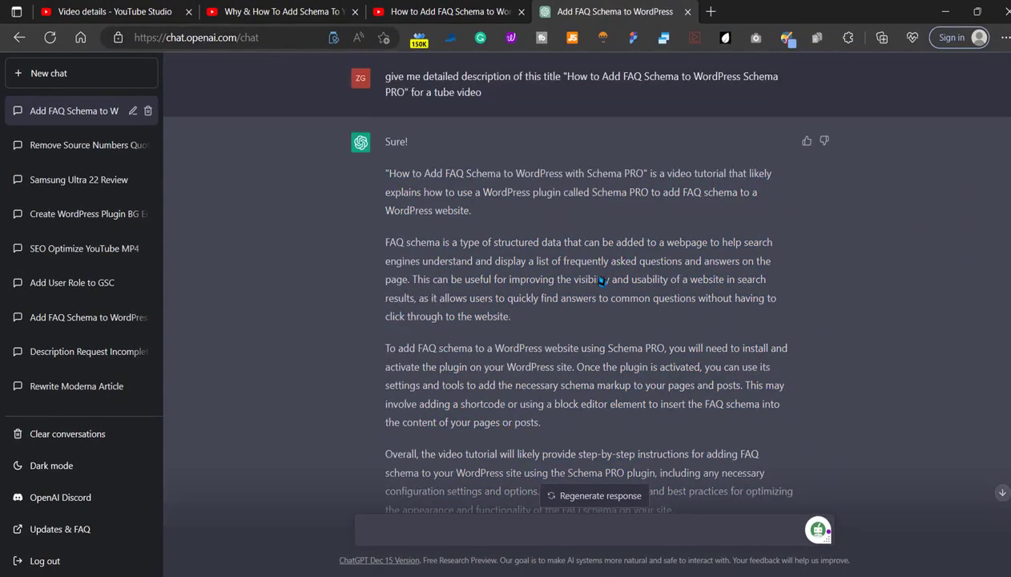
pyautogui.scroll(-1, 601, 280)
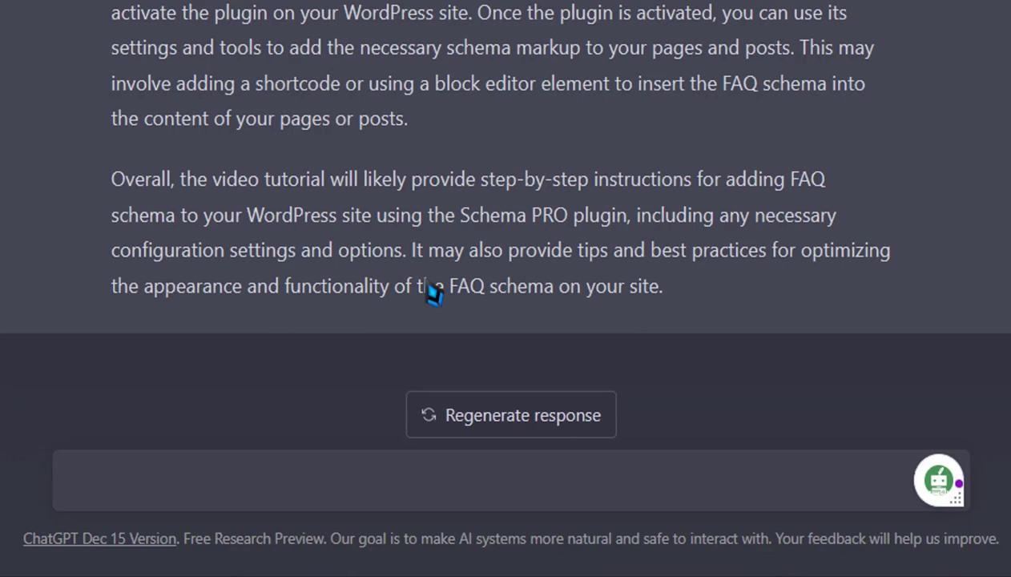
pyautogui.write('give me step')
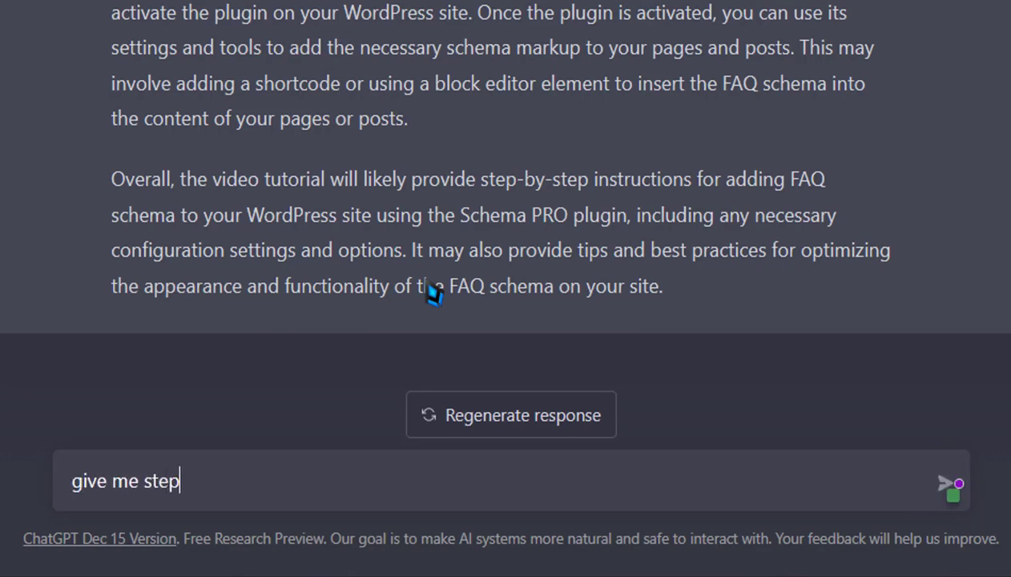
pyautogui.write(' by ste')
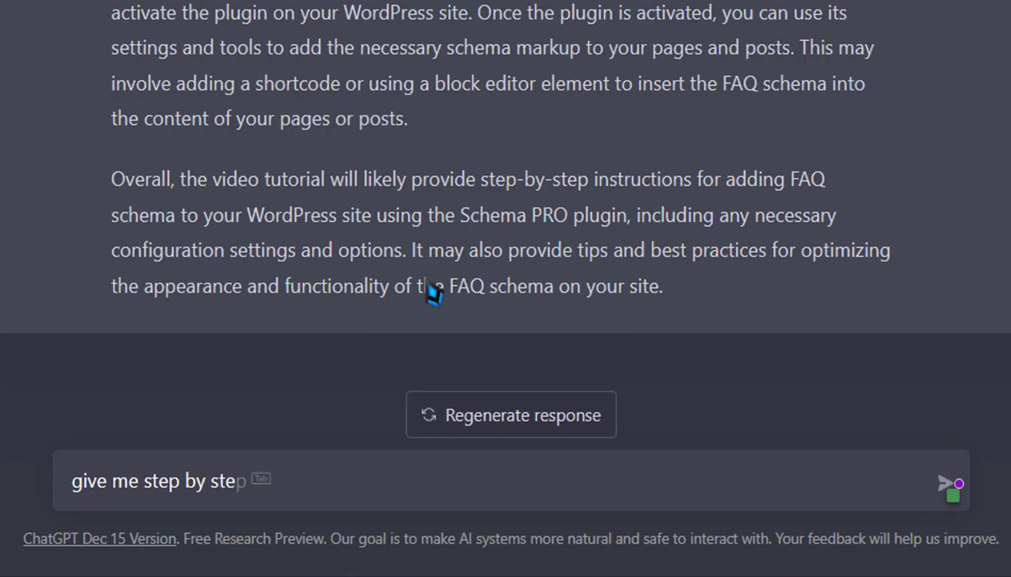
pyautogui.write('p instructions on')
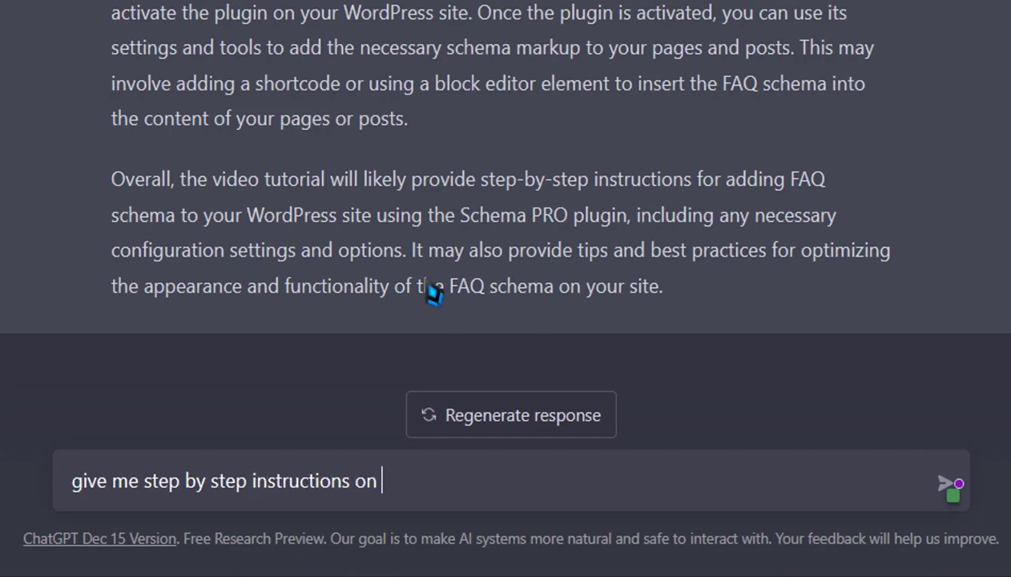
pyautogui.hotkey('ctrl', 'v')
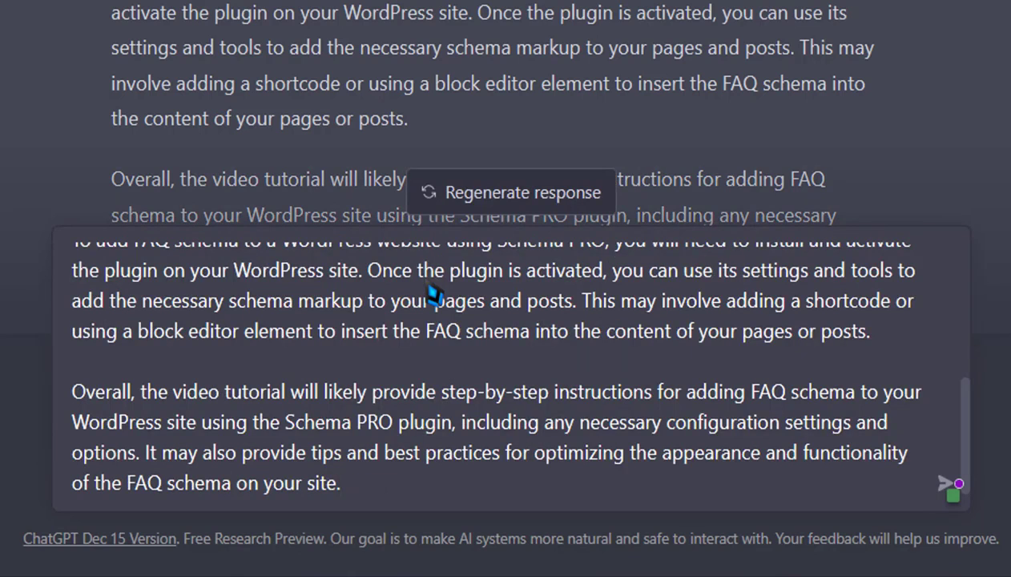
pyautogui.hotkey('ctrl', 'z')
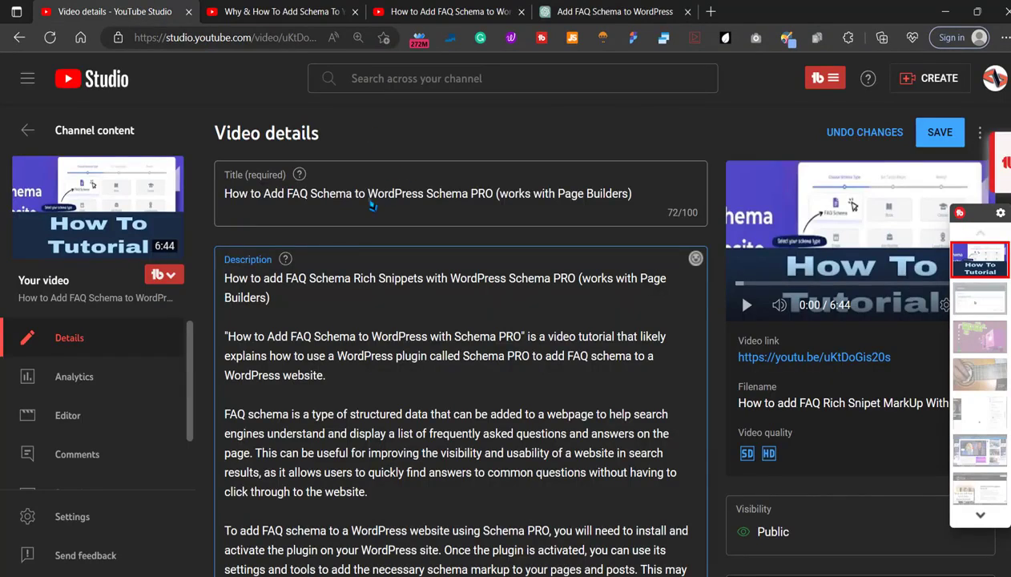
# - Insert the video title, removing '(works with Page Builders)' and adding 'with wp' before 'Schema PRO'
pyautogui.tripleClick(371, 206)
pyautogui.hotkey('ctrl', 'c')
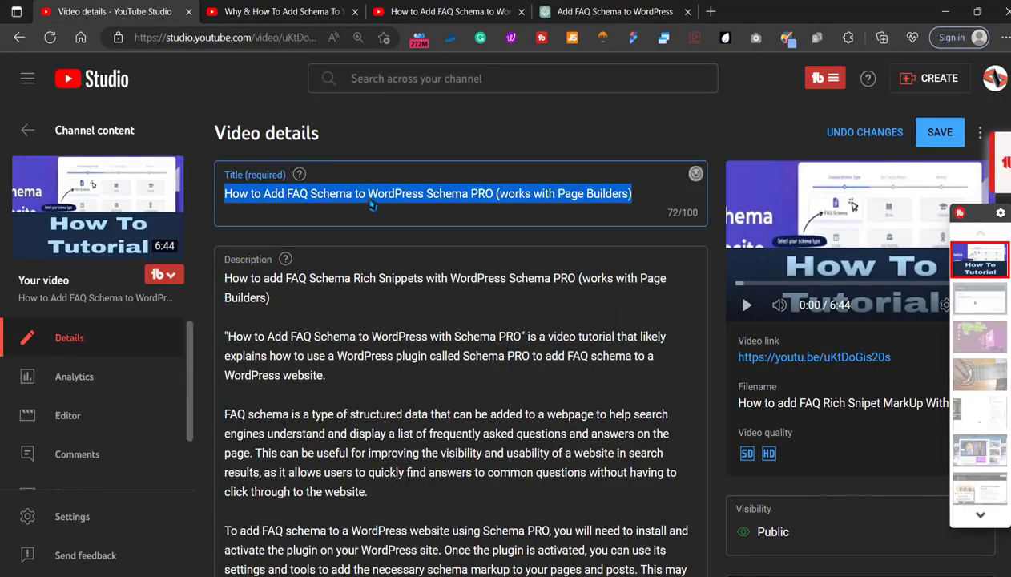
pyautogui.click(659, 8)
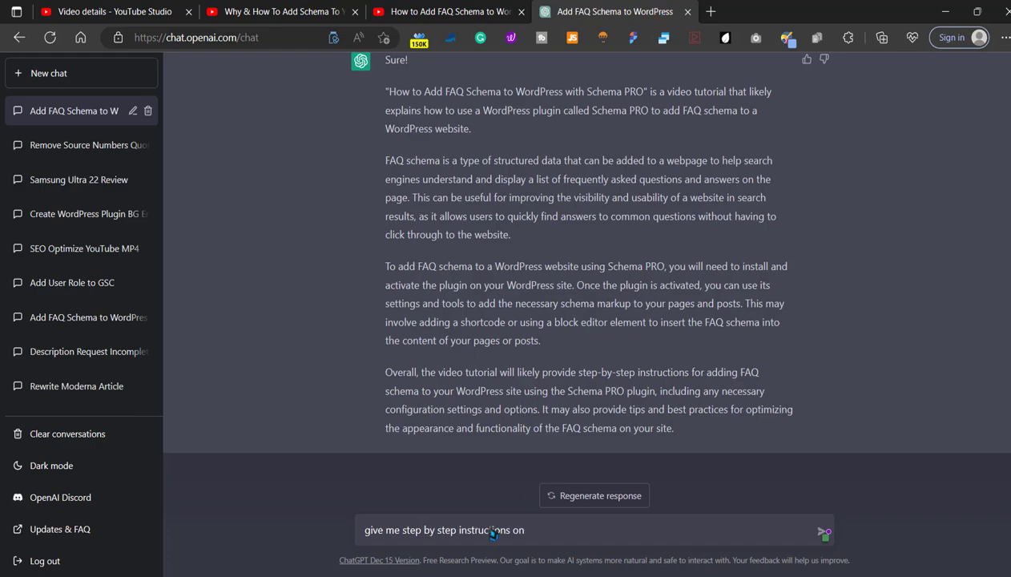
pyautogui.hotkey('ctrl', 'v')
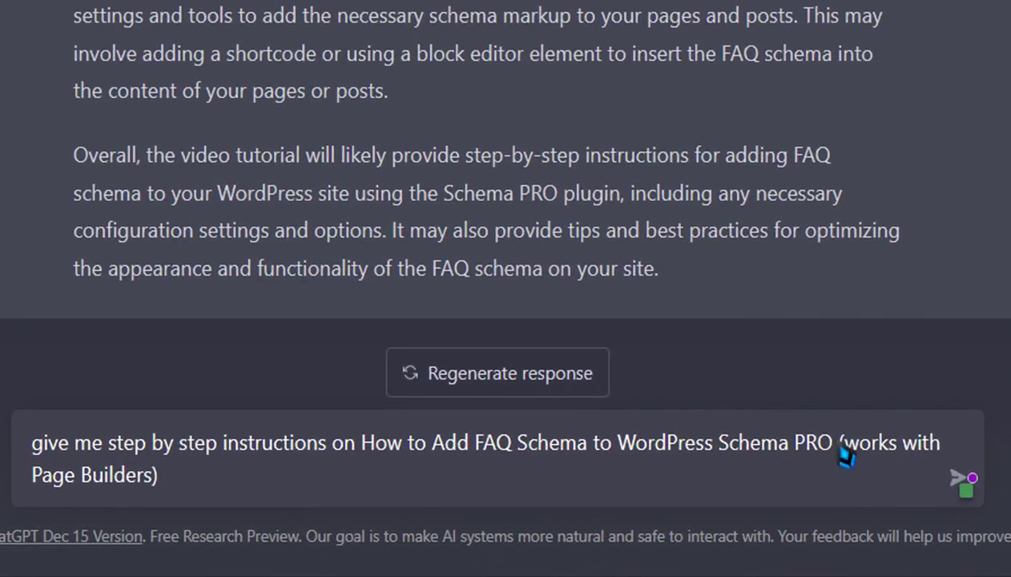
pyautogui.moveTo(840, 449); pyautogui.dragTo(885, 494)
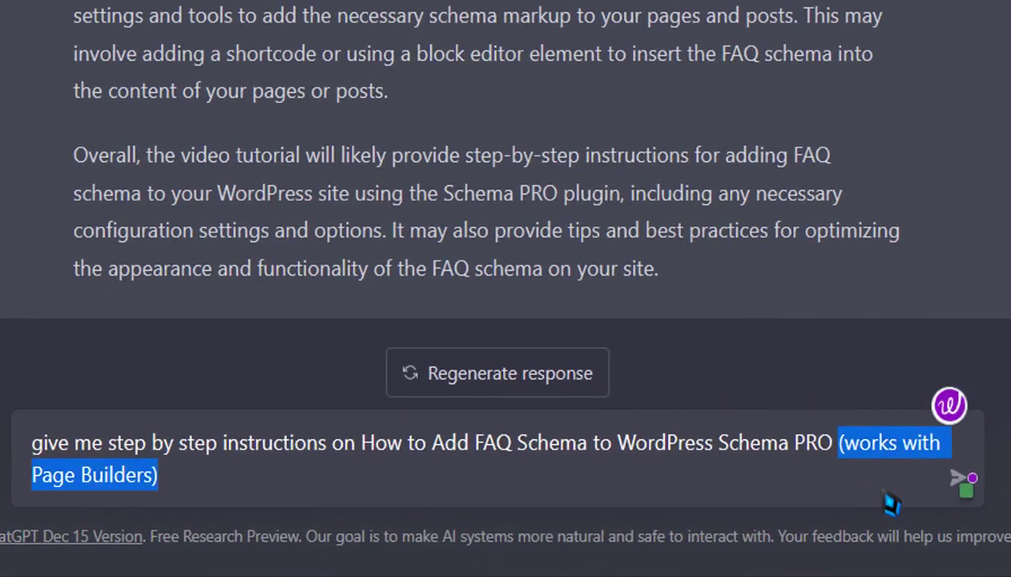
pyautogui.press('BackSpace')
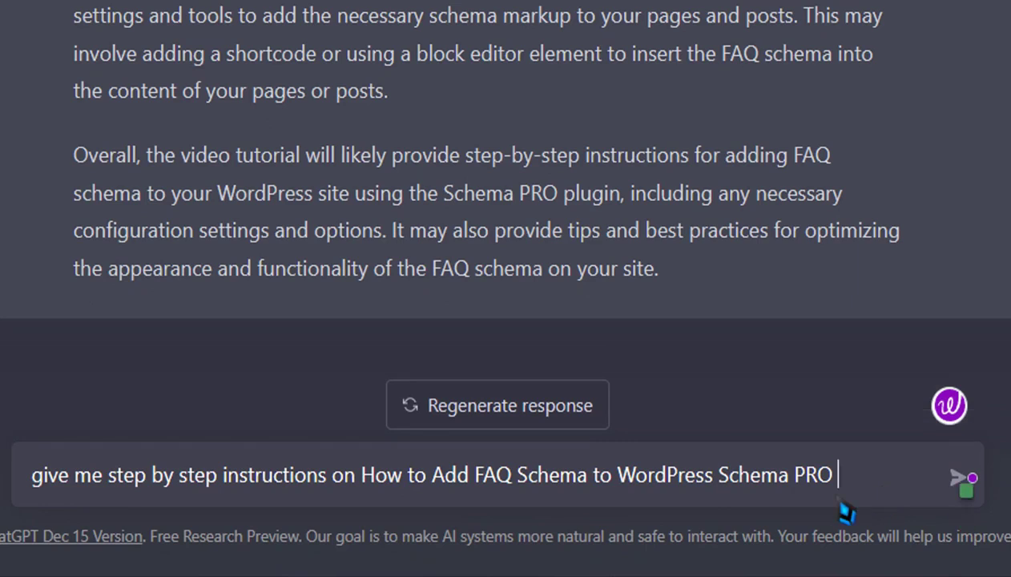
pyautogui.moveTo(721, 490); pyautogui.dragTo(657, 489)
pyautogui.click(721, 491)
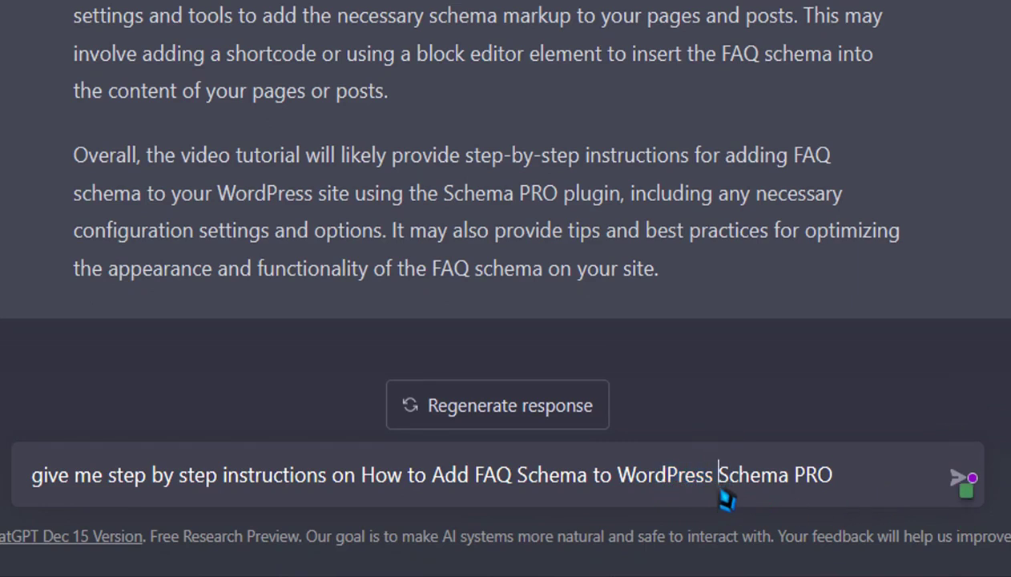
pyautogui.write('with wp')
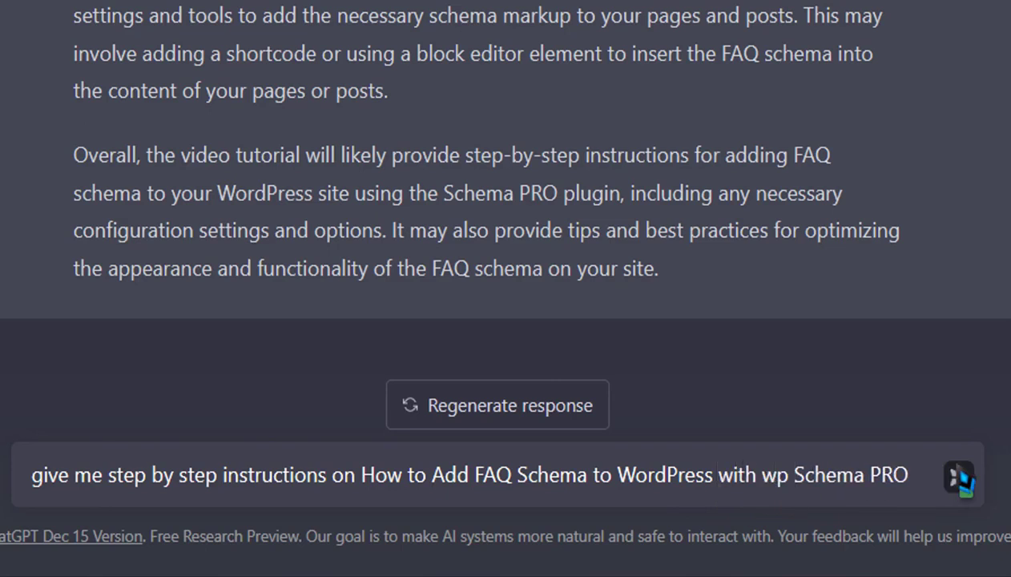
# - Send the request and select ChatGPT's seven-step WP Schema PRO guide
pyautogui.click(959, 479)
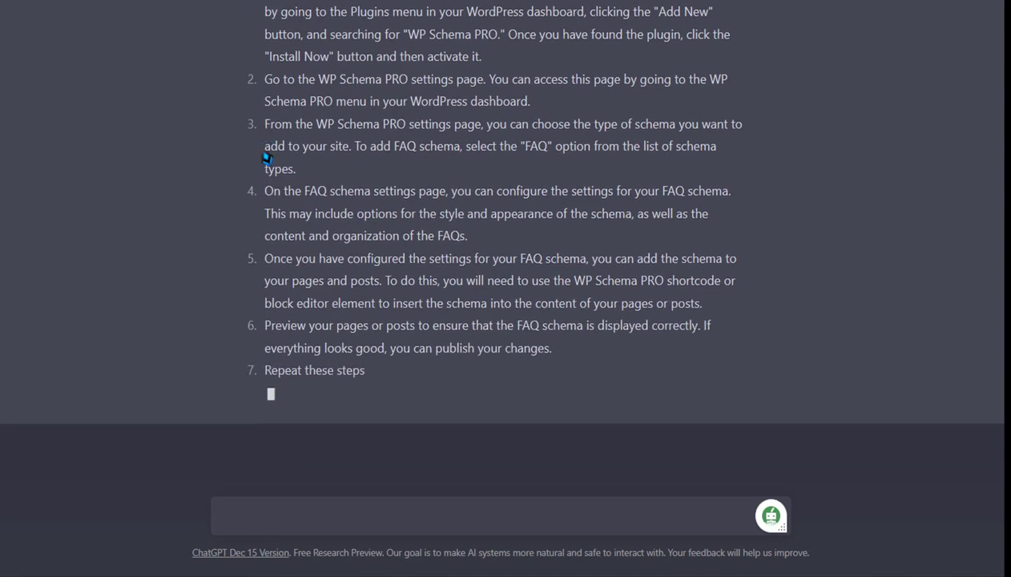
pyautogui.scroll(5, 267, 157)
pyautogui.moveTo(251, 248)
pyautogui.mouseDown()
pyautogui.moveTo(558, 307)
pyautogui.moveTo(511, 372)
pyautogui.moveTo(758, 404)
pyautogui.mouseUp()
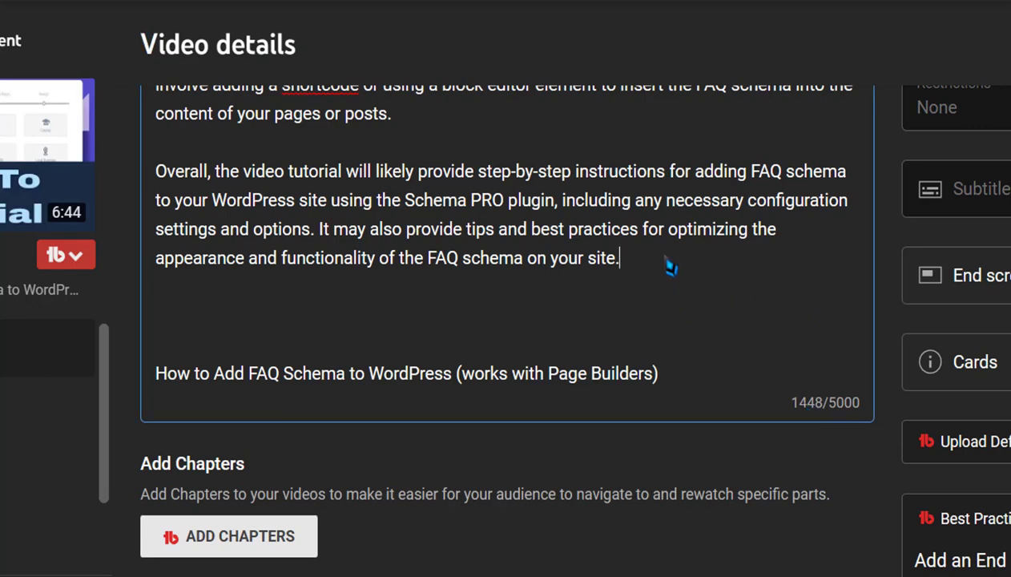
# - Paste the FAQ schema steps at the end of the video description
pyautogui.press('Return')
pyautogui.press('Return')
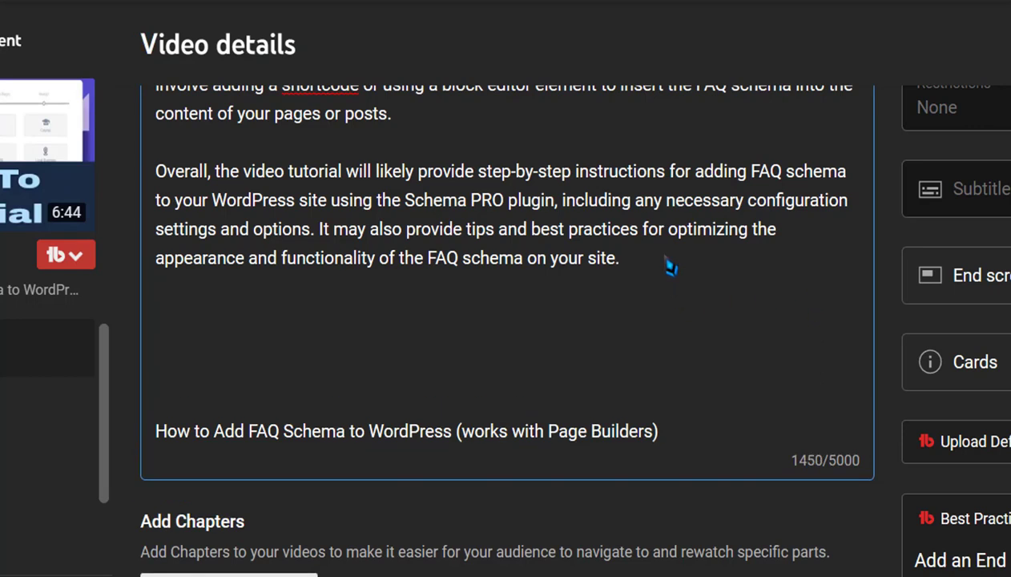
pyautogui.hotkey('ctrl', 'v')
pyautogui.scroll(-10, 846, 334)
pyautogui.scroll(-5, 881, 420)
pyautogui.scroll(-5, 906, 426)
pyautogui.scroll(-5, 462, 305)
pyautogui.scroll(3, 462, 305)
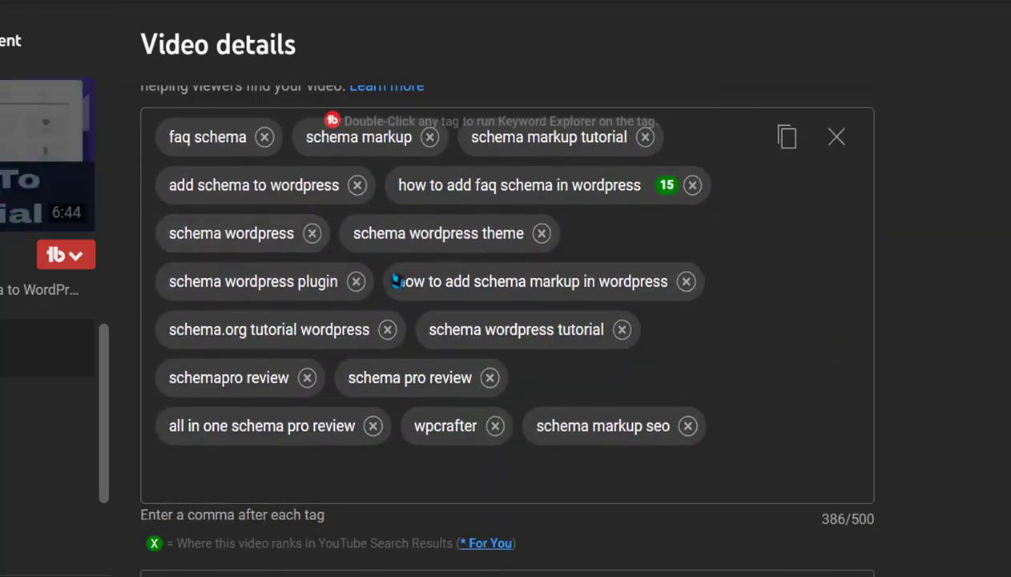
pyautogui.moveTo(269, 218)
pyautogui.mouseDown()
pyautogui.moveTo(267, 256)
pyautogui.moveTo(842, 278)
pyautogui.mouseUp()
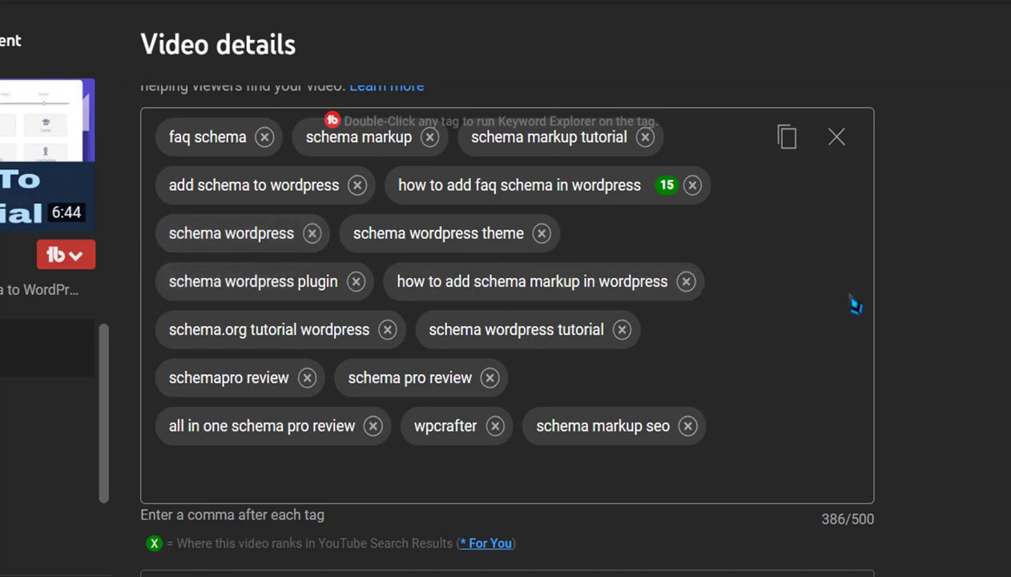
pyautogui.scroll(1, 854, 305)
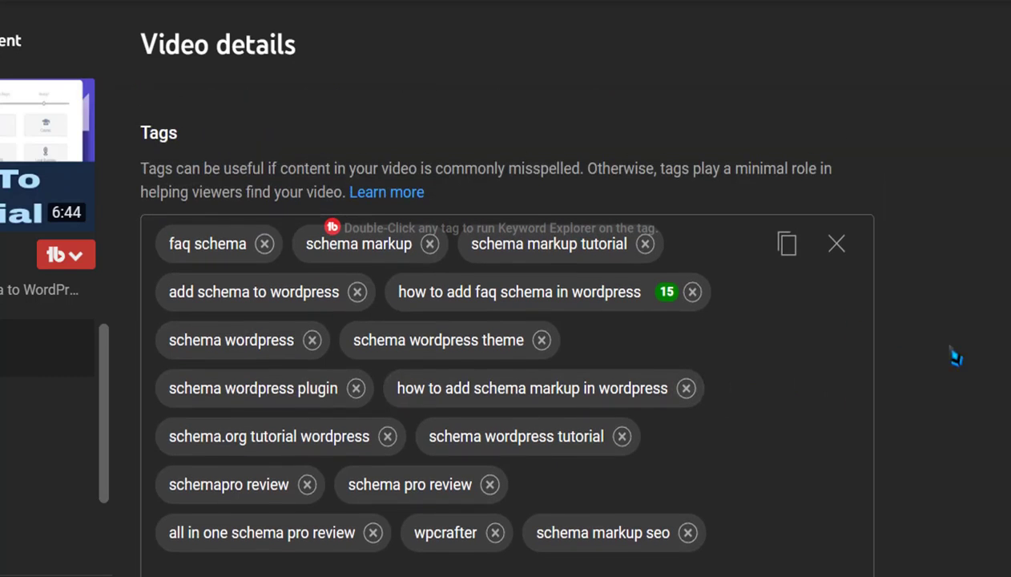
pyautogui.scroll(-1, 956, 357)
pyautogui.scroll(-3, 956, 358)
pyautogui.scroll(1, 956, 357)
pyautogui.scroll(3, 956, 357)
pyautogui.scroll(5, 957, 357)
pyautogui.scroll(5, 956, 357)
pyautogui.scroll(3, 956, 358)
pyautogui.scroll(2, 885, 309)
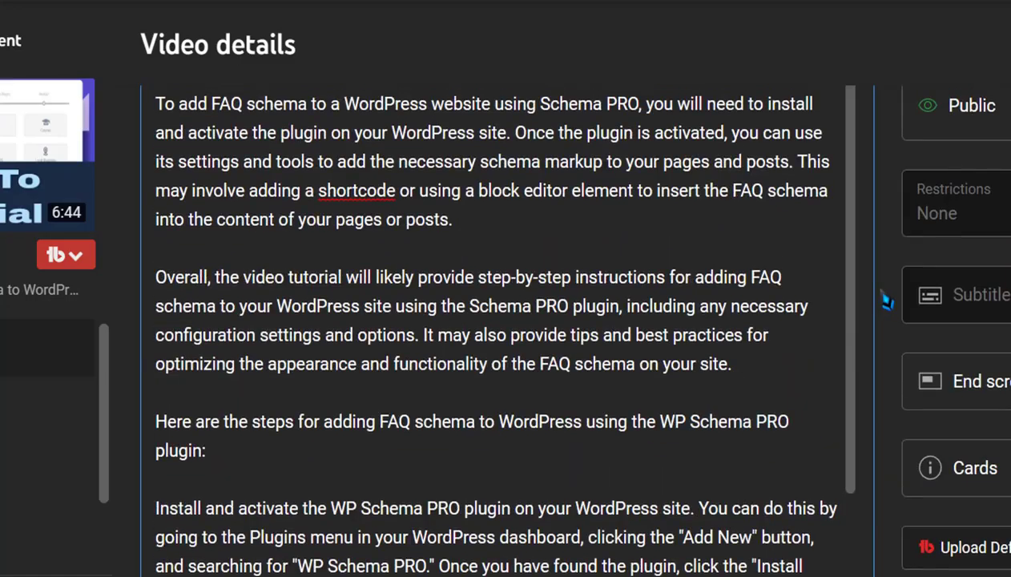
pyautogui.scroll(4, 885, 299)
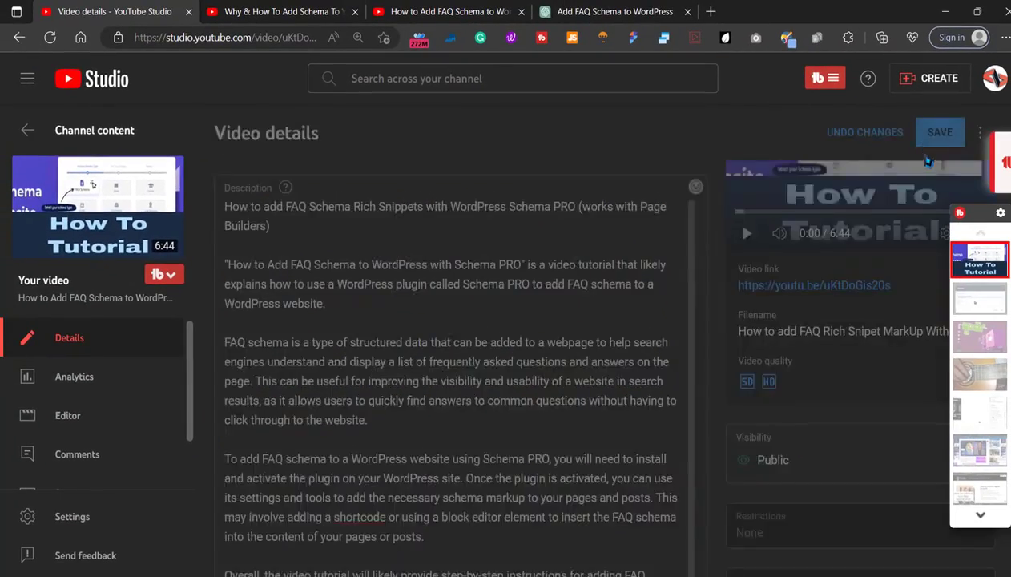
# - Save the video details and reload the page to confirm
pyautogui.click(934, 142)
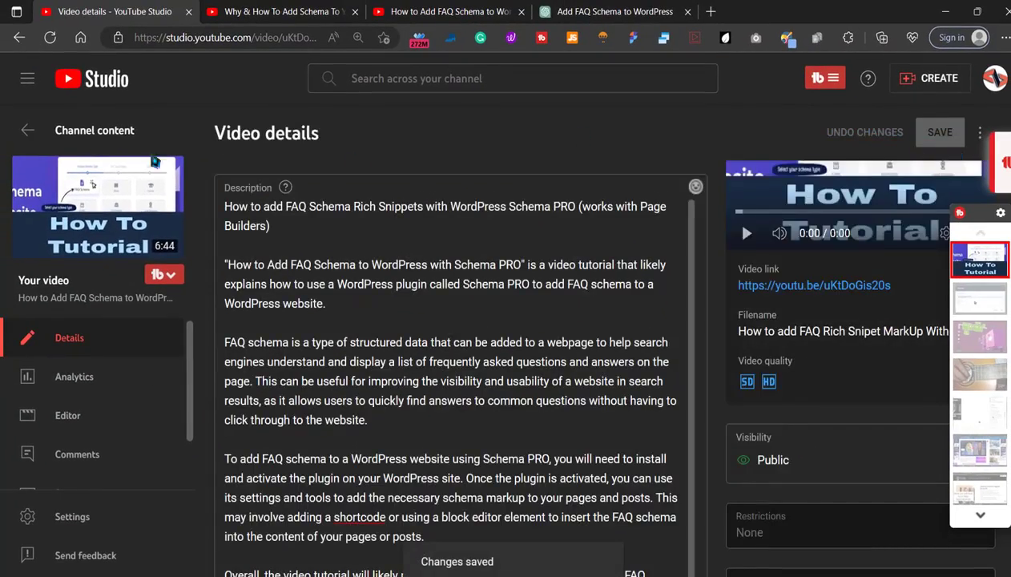
pyautogui.click(49, 38)
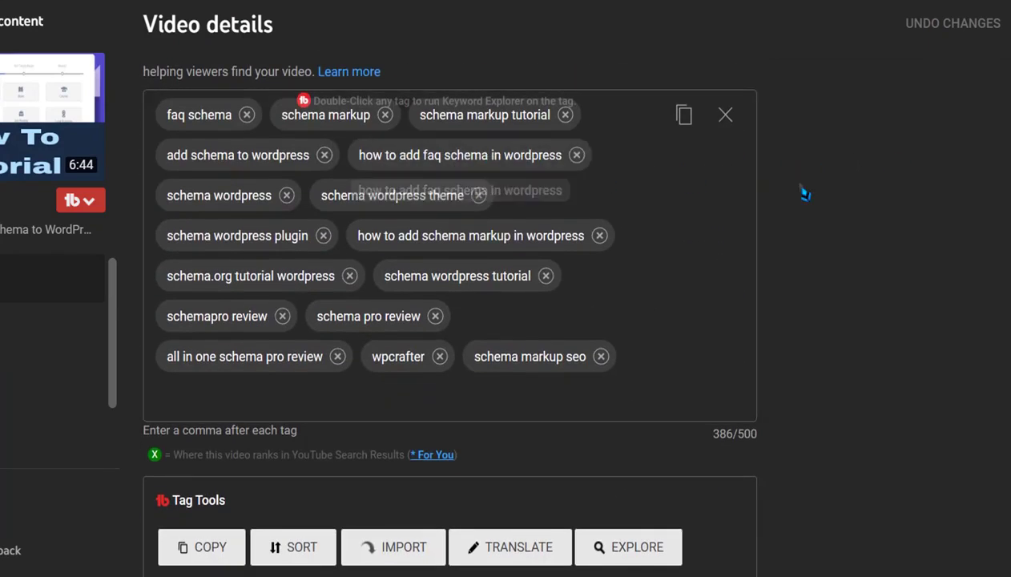
pyautogui.scroll(-5, 803, 192)
pyautogui.scroll(5, 872, 239)
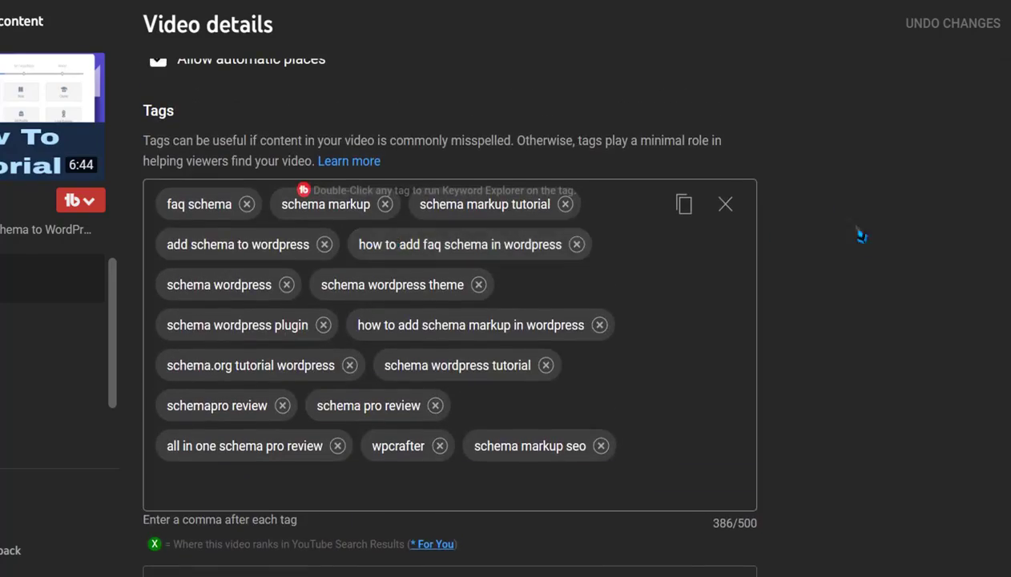
pyautogui.scroll(10, 829, 192)
# - Ask ChatGPT to introduce the FAQ schema video to viewers and select its four-paragraph reply
pyautogui.scroll(5, 591, 216)
pyautogui.scroll(3, 591, 216)
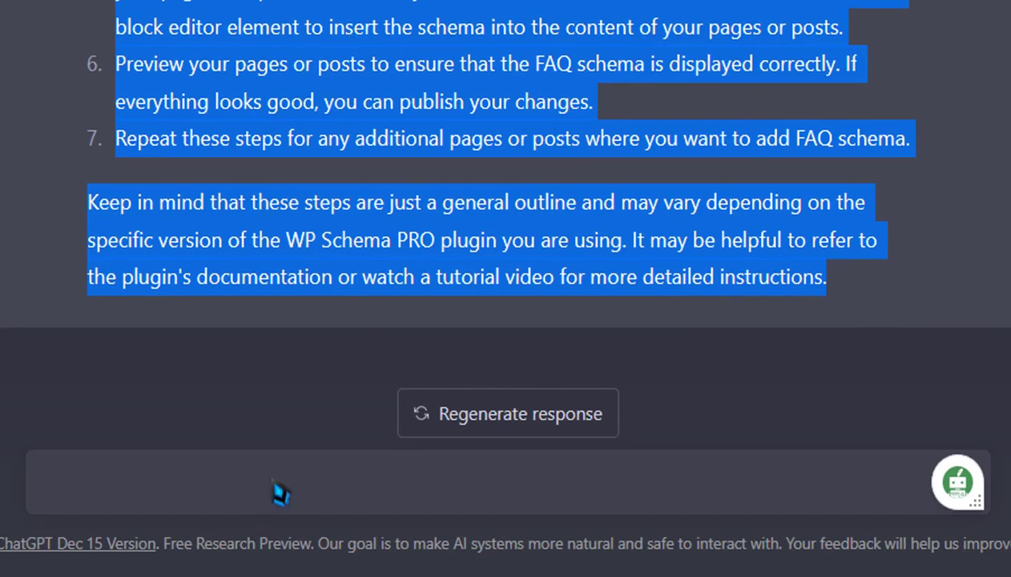
pyautogui.click(282, 479)
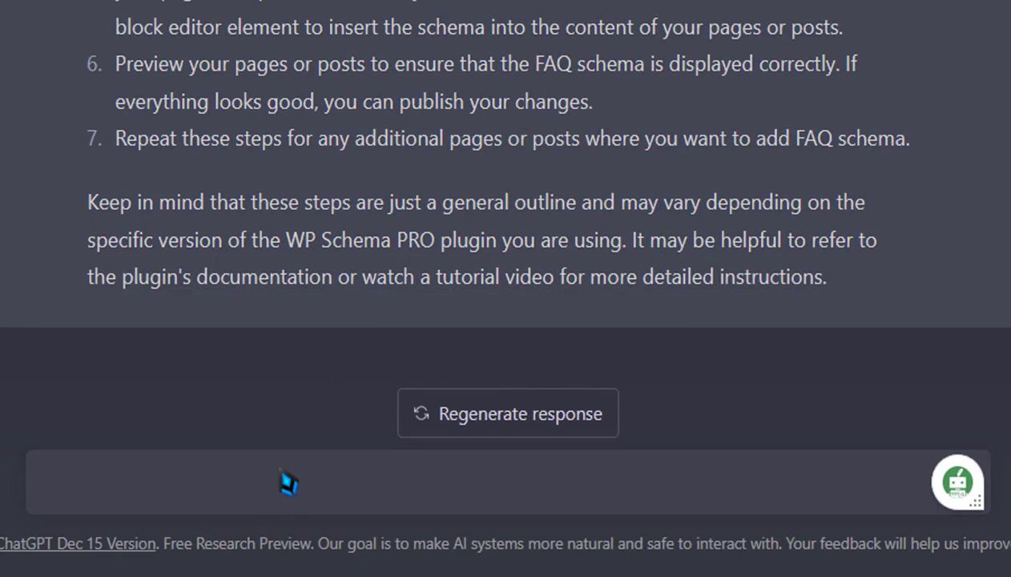
pyautogui.write('please introduce my video to potential vi')
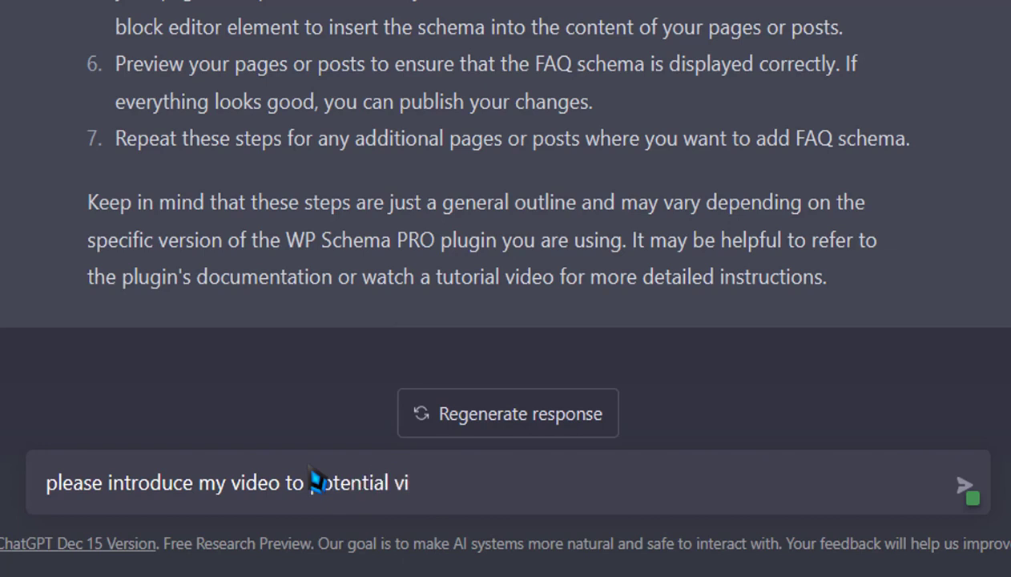
pyautogui.press('BackSpace')
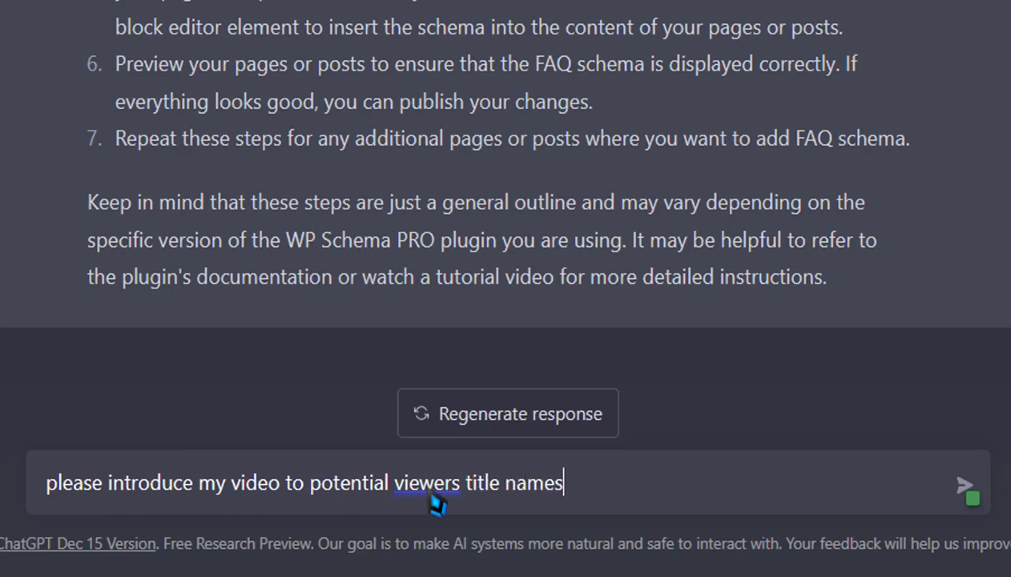
pyautogui.write('"Here are the steps for adding FAQ schema to WordPress using the WP Schema PRO plugin:')
pyautogui.press('Return')
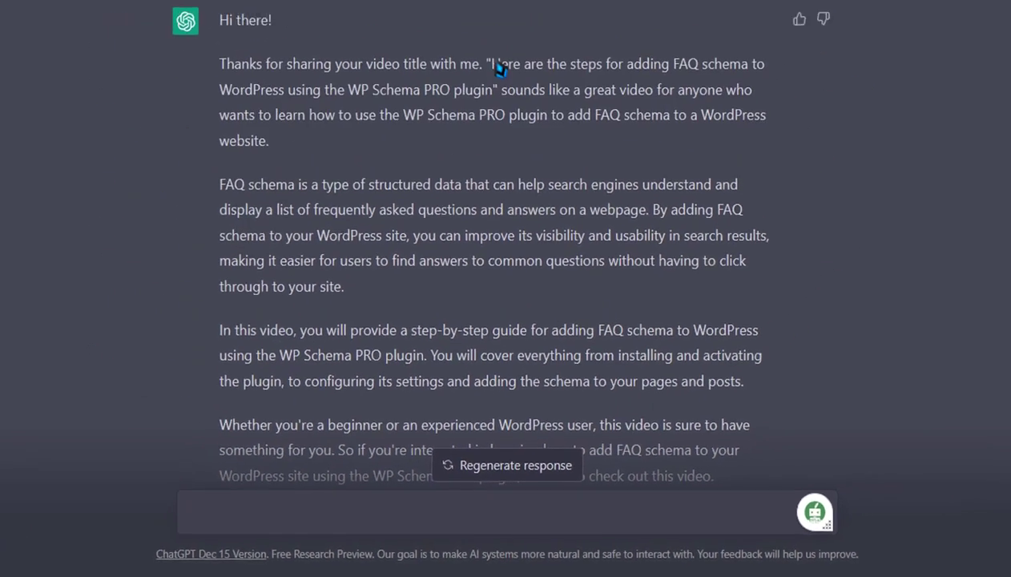
pyautogui.moveTo(493, 131)
pyautogui.mouseDown()
pyautogui.moveTo(535, 205)
pyautogui.moveTo(709, 427)
pyautogui.mouseUp()
pyautogui.hotkey('ctrl', 'c')
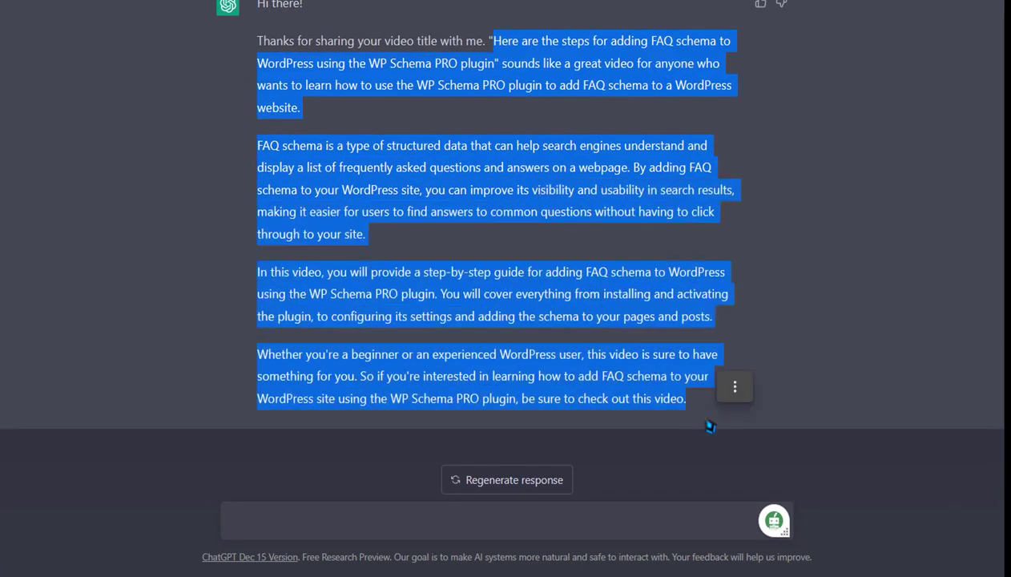
pyautogui.scroll(4, 552, 327)
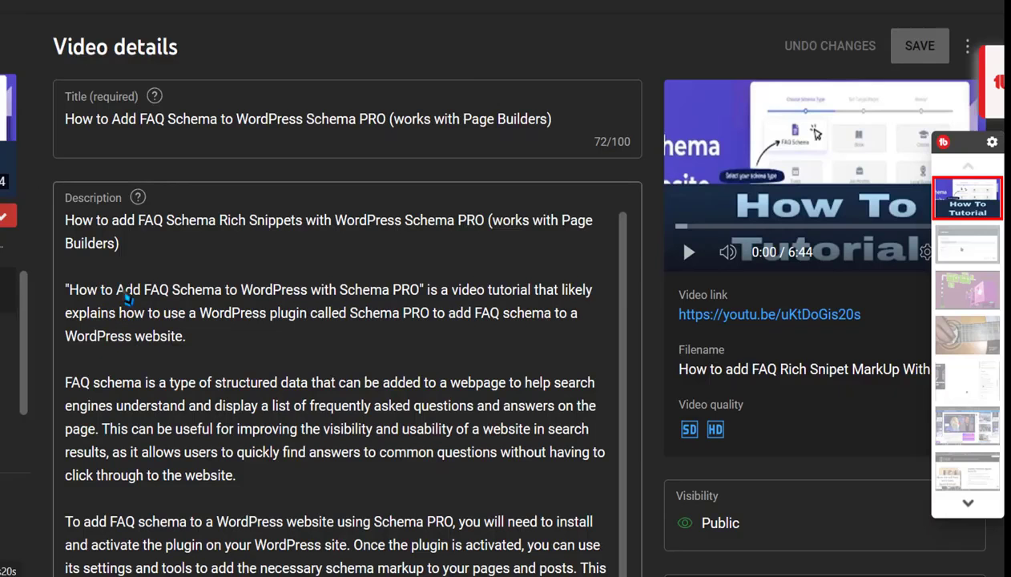
# - Paste ChatGPT's introduction over the description's second paragraph, bringing it to 4018/5000 characters
pyautogui.click(126, 295)
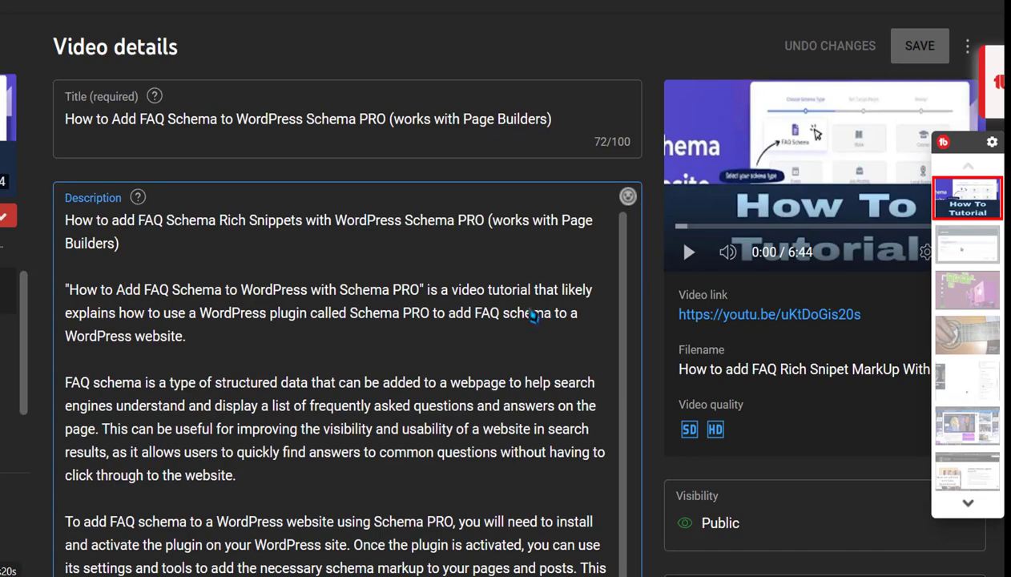
pyautogui.moveTo(186, 337)
pyautogui.mouseDown()
pyautogui.moveTo(38, 309)
pyautogui.moveTo(69, 293)
pyautogui.mouseUp()
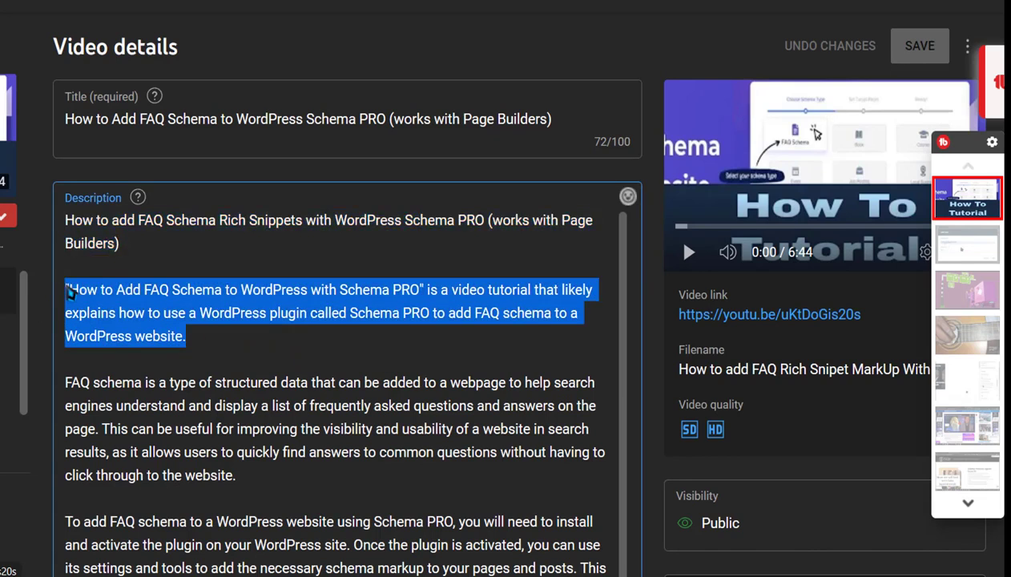
pyautogui.hotkey('ctrl', 'v')
pyautogui.scroll(-10, 336, 385)
pyautogui.scroll(-5, 721, 336)
pyautogui.scroll(-6, 662, 333)
pyautogui.scroll(-1, 663, 334)
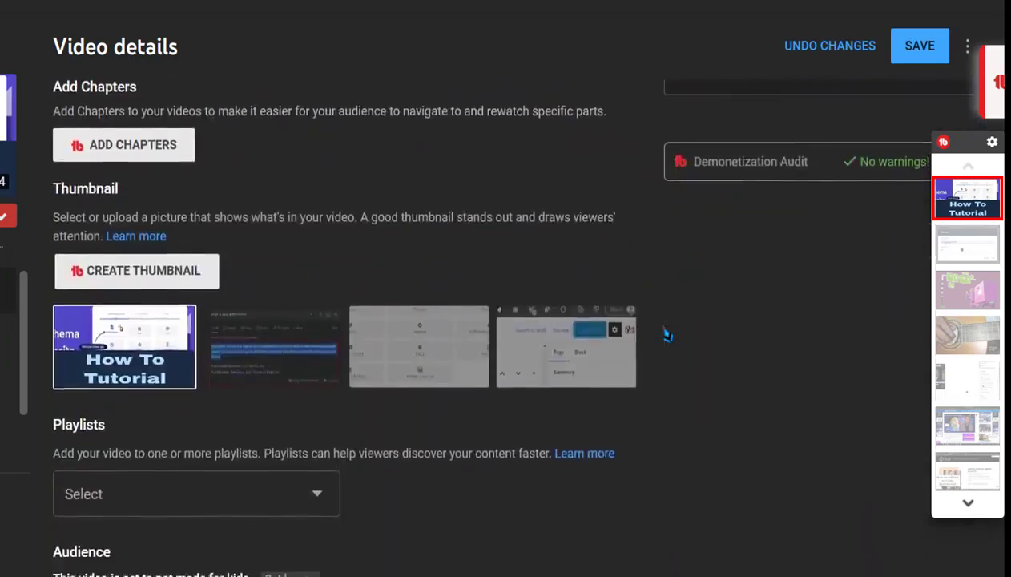
pyautogui.scroll(4, 633, 333)
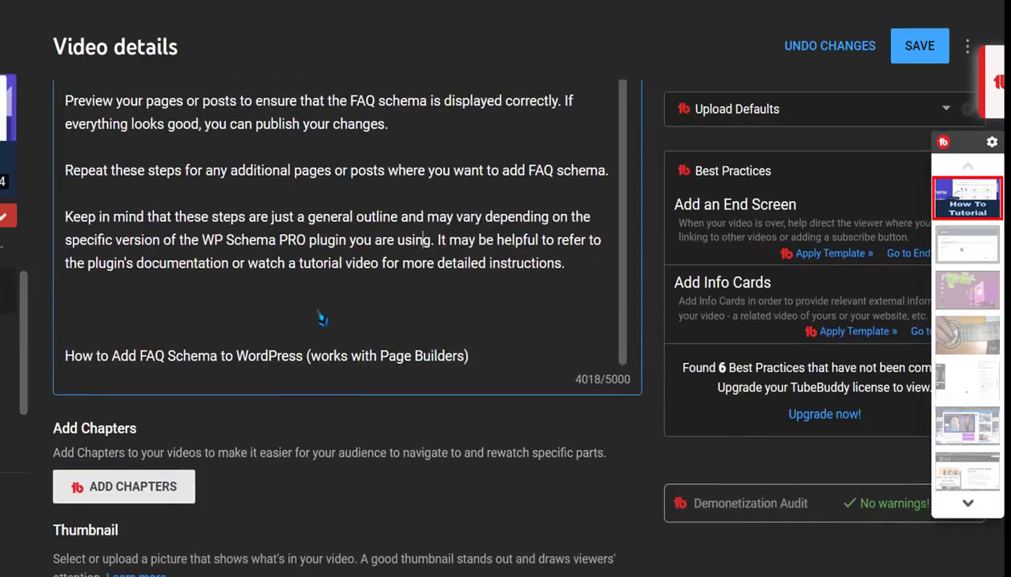
# - Copy the whole description into wordcounter.net, which counts 713 words and 3,982 characters
pyautogui.hotkey('ctrl', 'a')
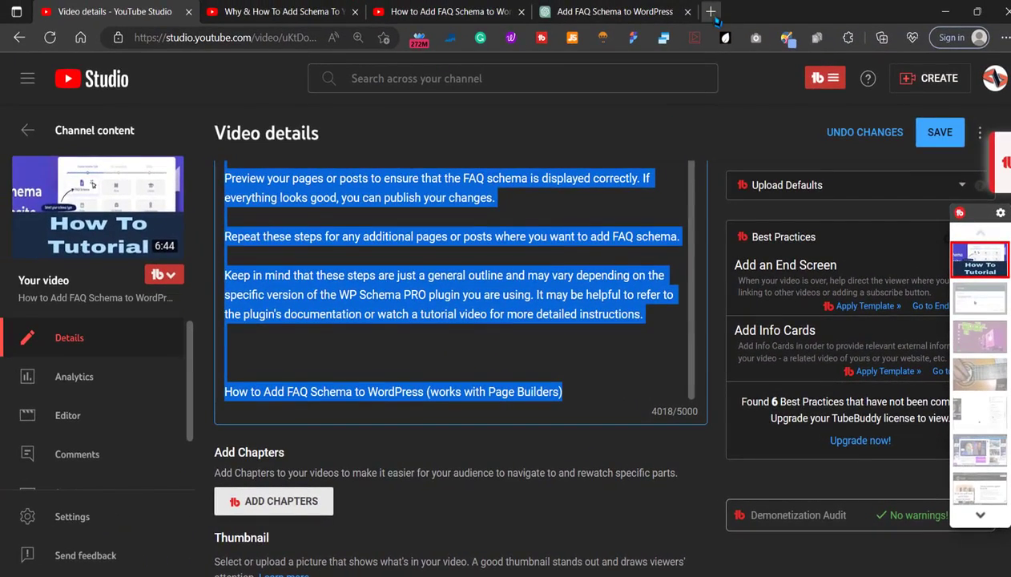
pyautogui.click(711, 11)
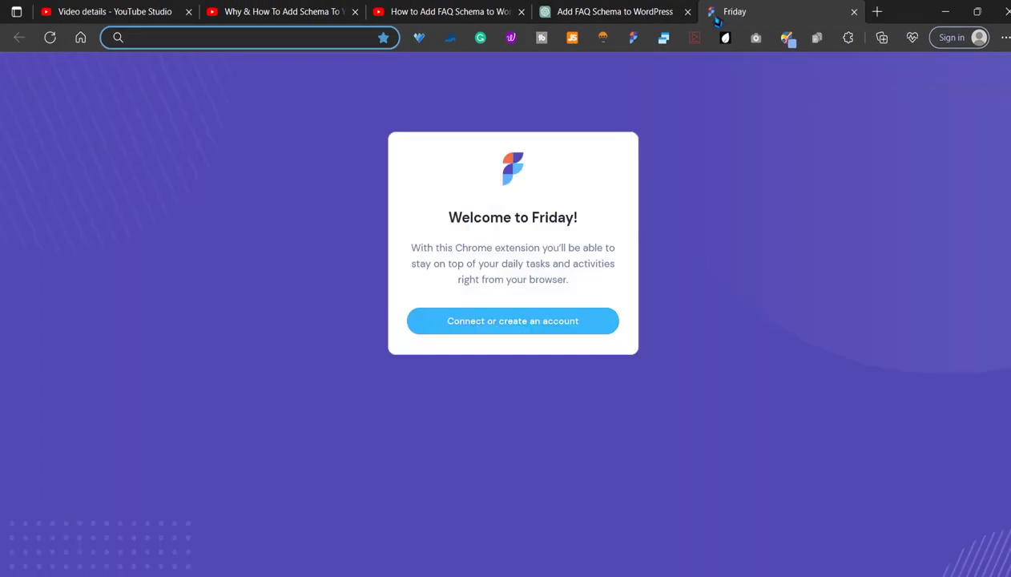
pyautogui.write('wordcounter.net')
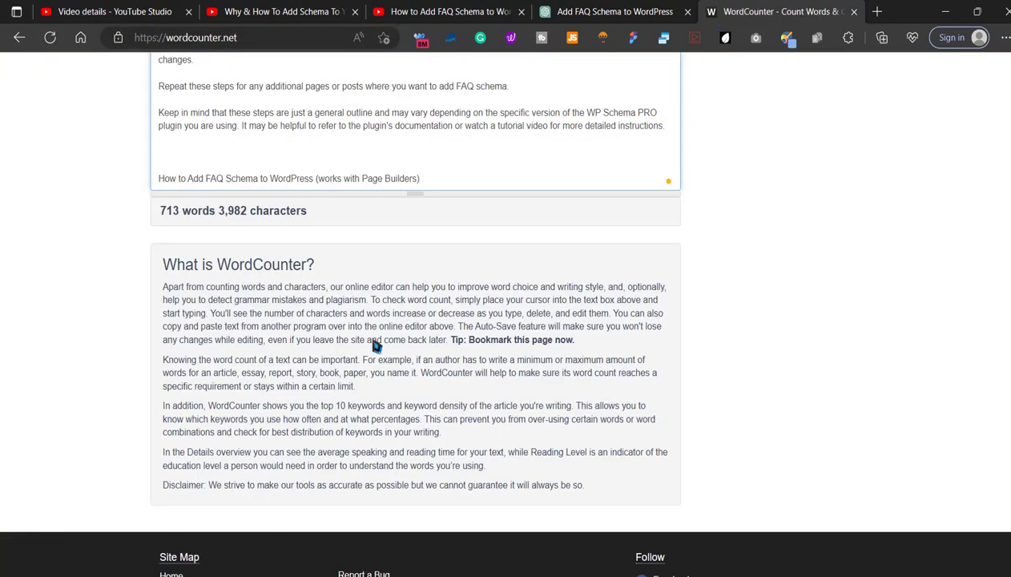
pyautogui.scroll(2, 618, 345)
pyautogui.scroll(2, 589, 289)
pyautogui.scroll(5, 605, 292)
pyautogui.scroll(4, 508, 295)
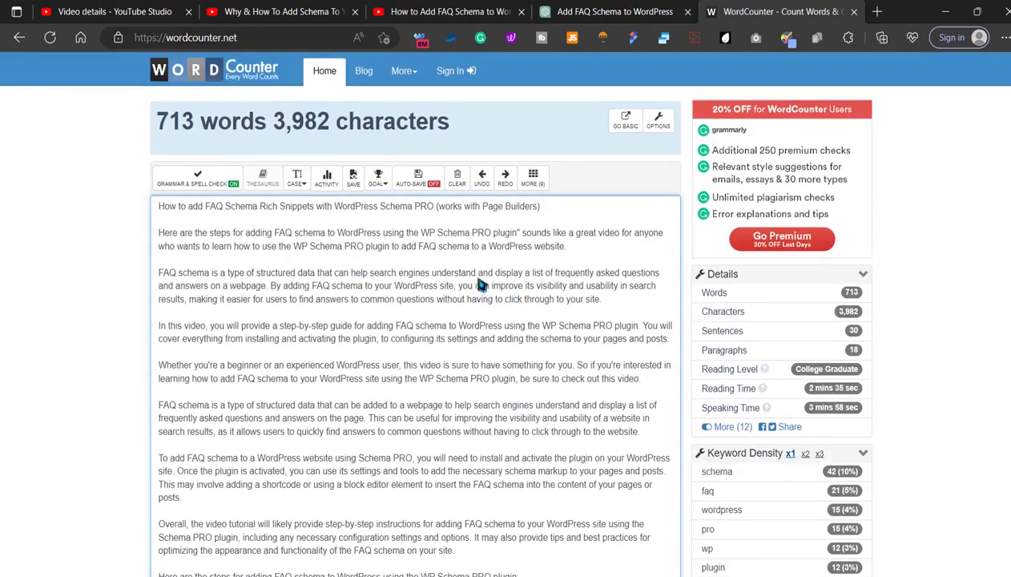
# - Glance at the YouTube search results, then return to the video details Tags box
pyautogui.click(404, 10)
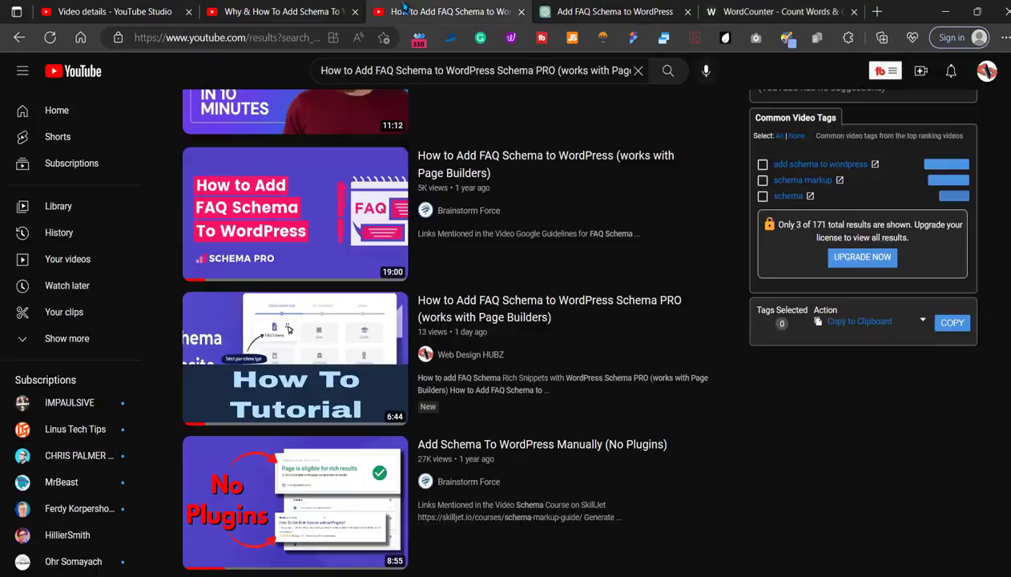
pyautogui.click(112, 10)
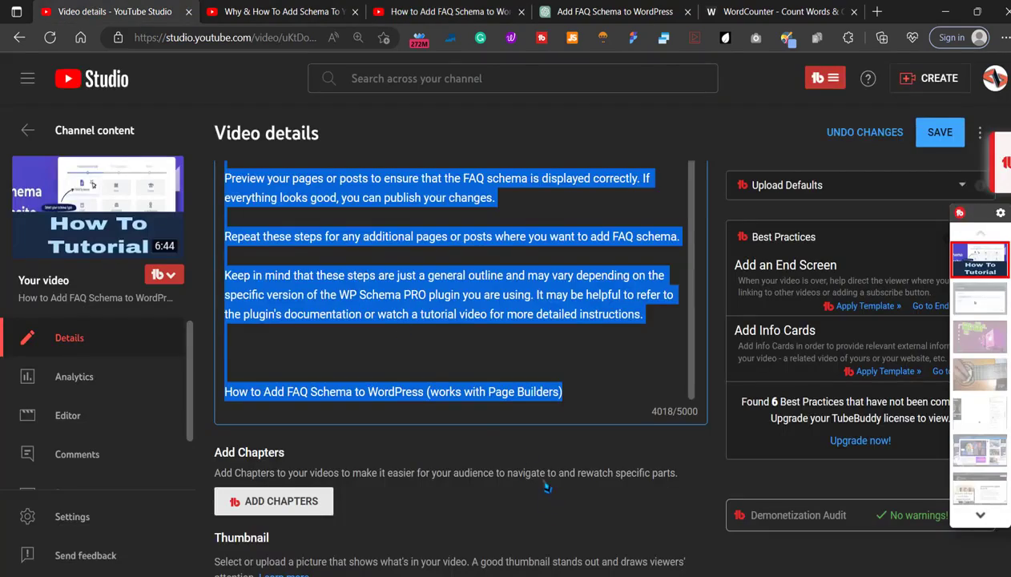
pyautogui.scroll(-2, 545, 486)
pyautogui.scroll(-5, 545, 486)
pyautogui.scroll(-5, 545, 486)
pyautogui.scroll(-5, 545, 486)
pyautogui.scroll(-2, 914, 409)
pyautogui.scroll(-3, 915, 408)
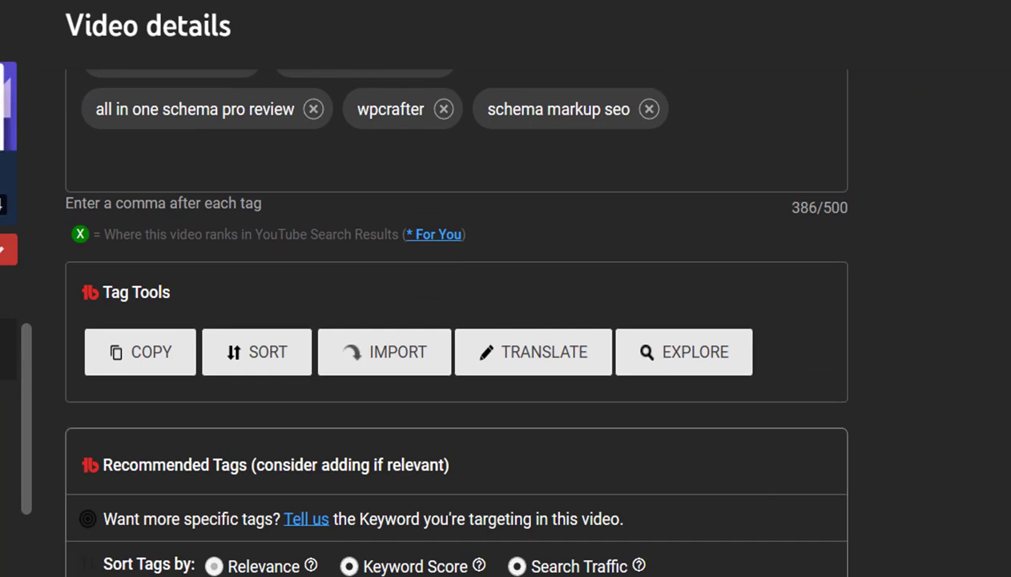
# - Add tags 'wordpress schema markup', 'faq schema in wordpress', 'faq schema markup wordpress' and copy all tags
pyautogui.write('wordpress')
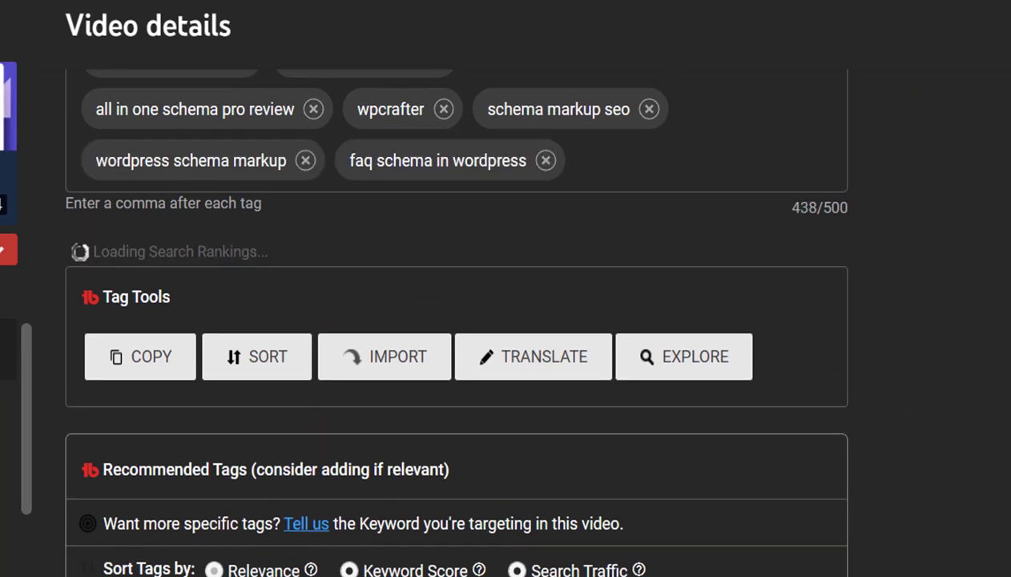
pyautogui.write(' schema markup,faq schema in wordpress,faq schema markup wordpress,')
pyautogui.scroll(5, 915, 439)
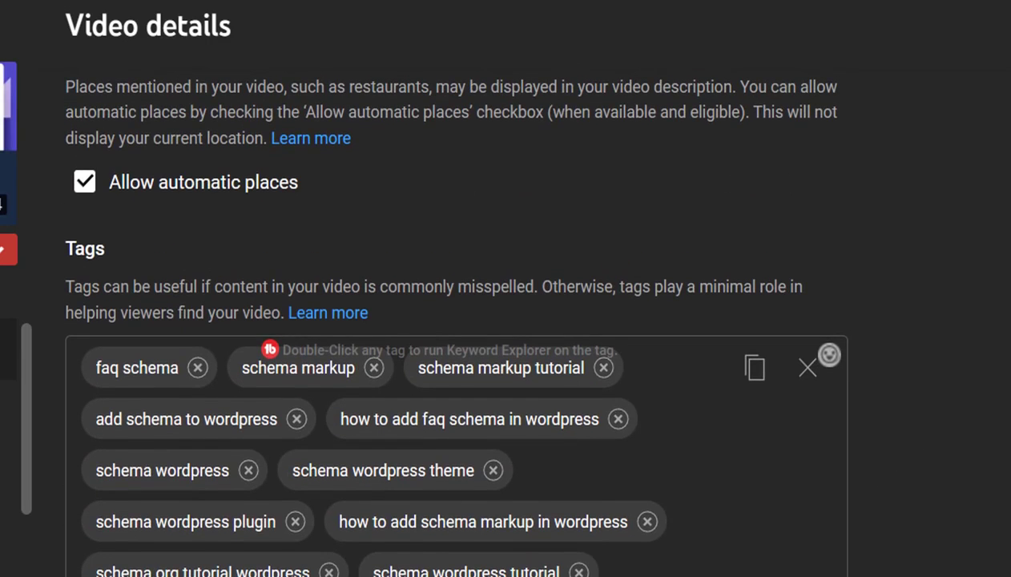
pyautogui.scroll(-2, 754, 437)
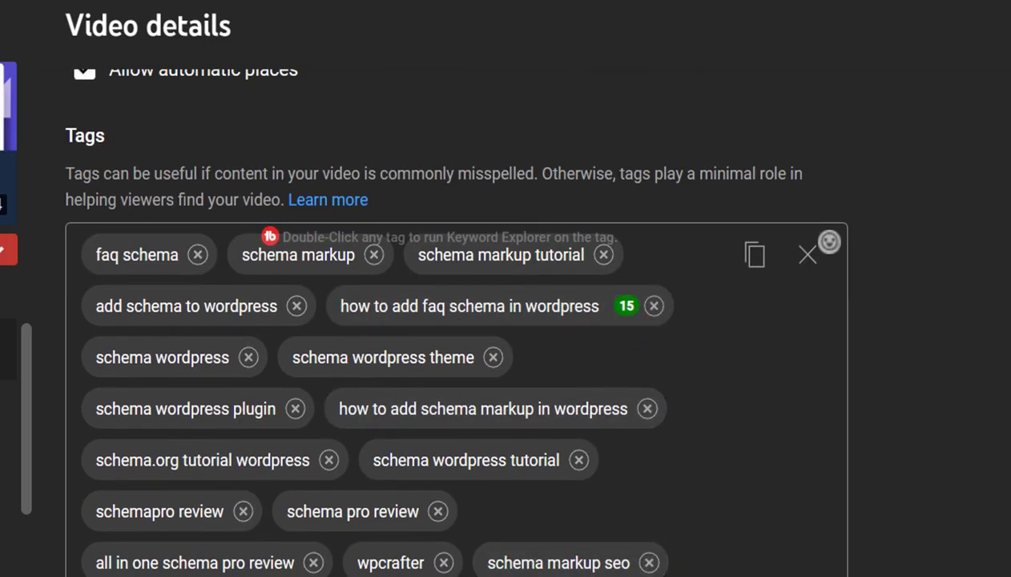
pyautogui.click(754, 255)
# - Append a 'Related Queries:' line with the pasted tag list, reaching 4470/5000 characters
pyautogui.scroll(15, 862, 321)
pyautogui.scroll(5, 800, 299)
pyautogui.scroll(5, 663, 502)
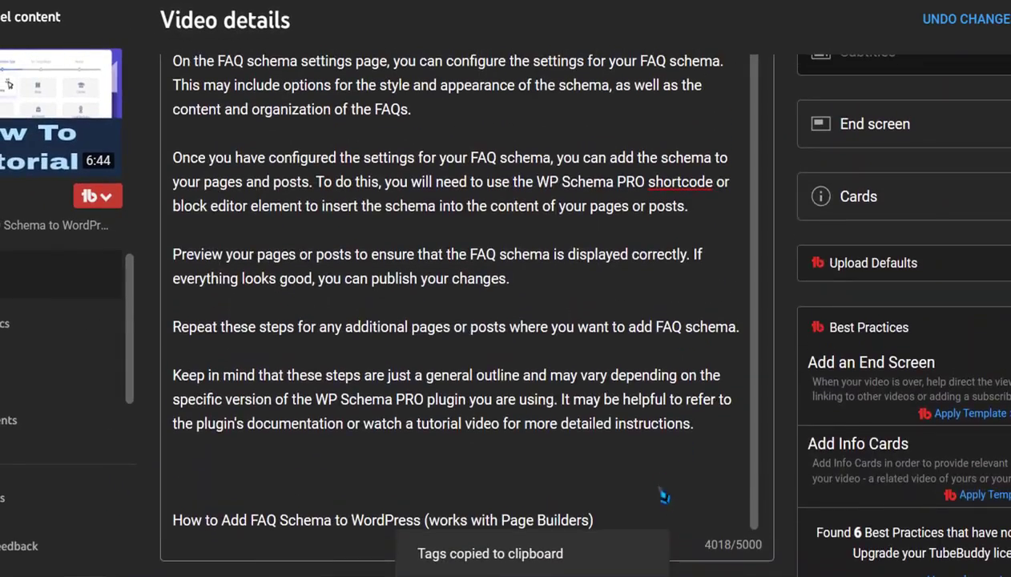
pyautogui.scroll(-2, 601, 472)
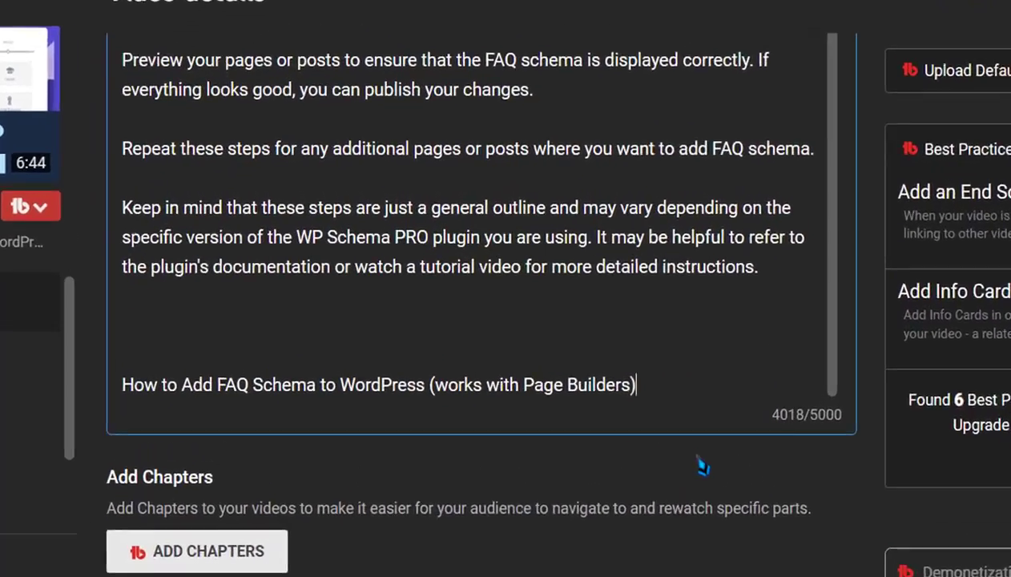
pyautogui.press('Return')
pyautogui.press('Return')
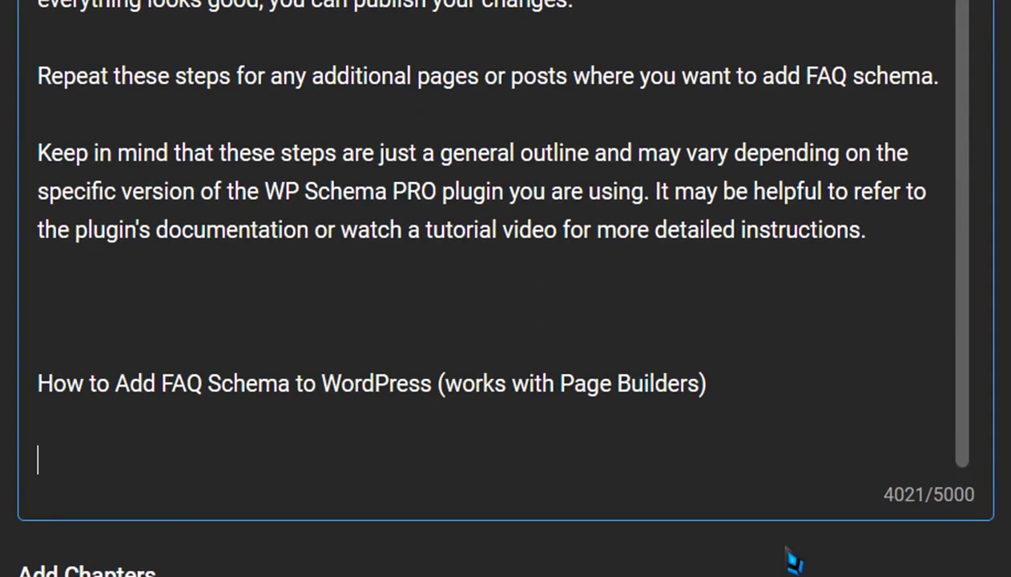
pyautogui.write('RelatedQu')
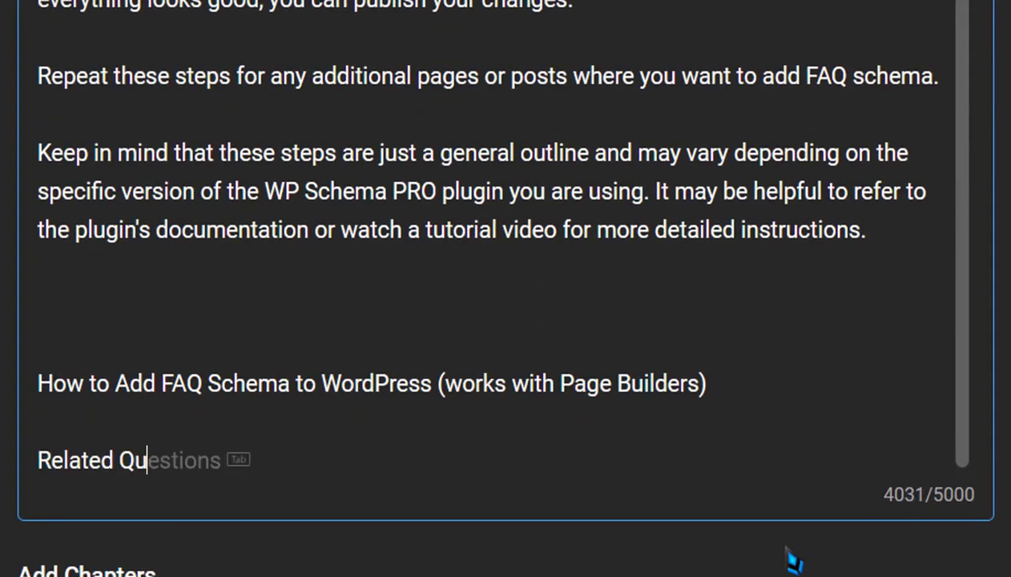
pyautogui.write('es')
pyautogui.press('BackSpace')
pyautogui.write('ries:')
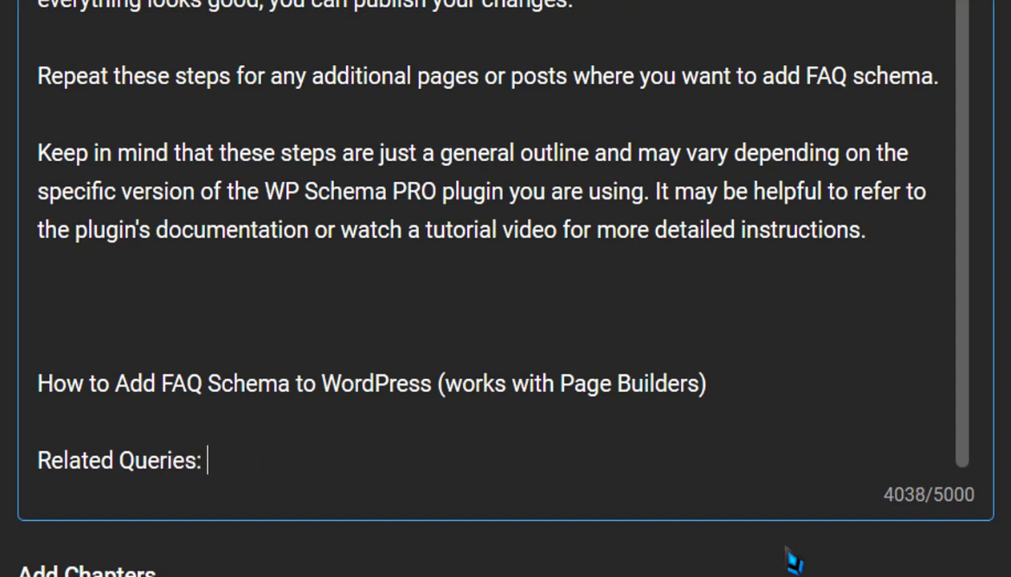
pyautogui.hotkey('ctrl', 'v')
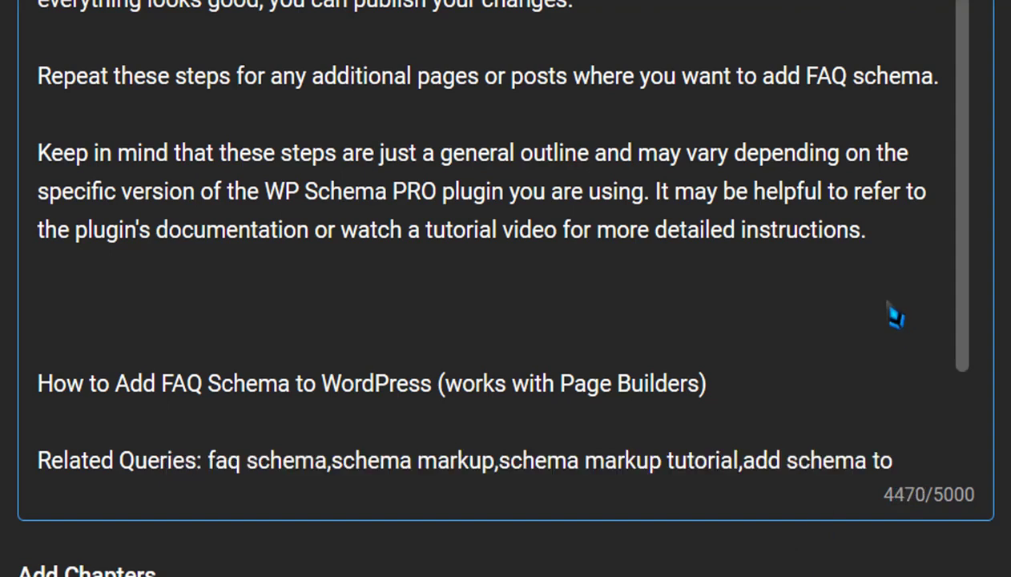
pyautogui.scroll(-3, 894, 305)
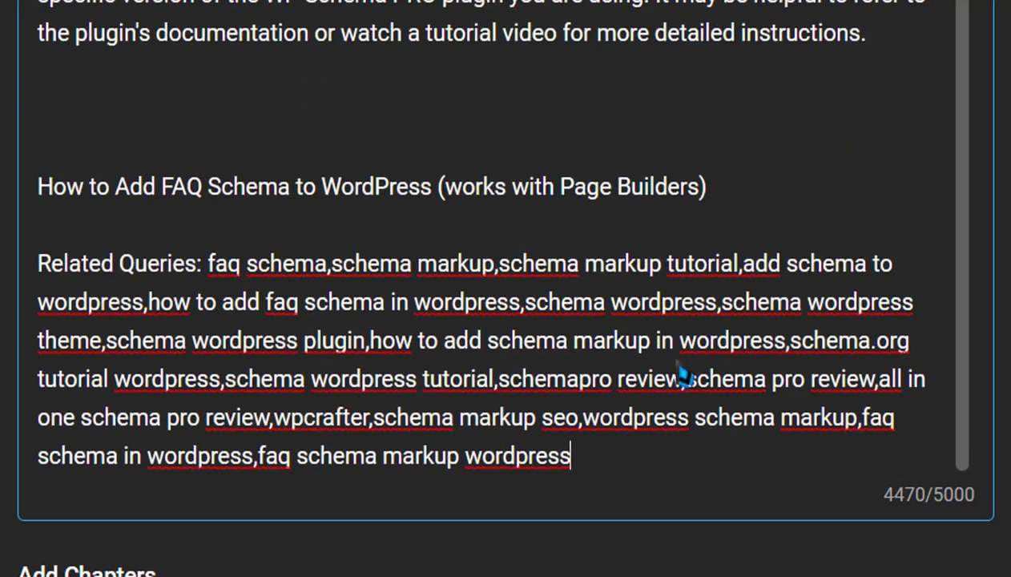
pyautogui.scroll(-5, 946, 565)
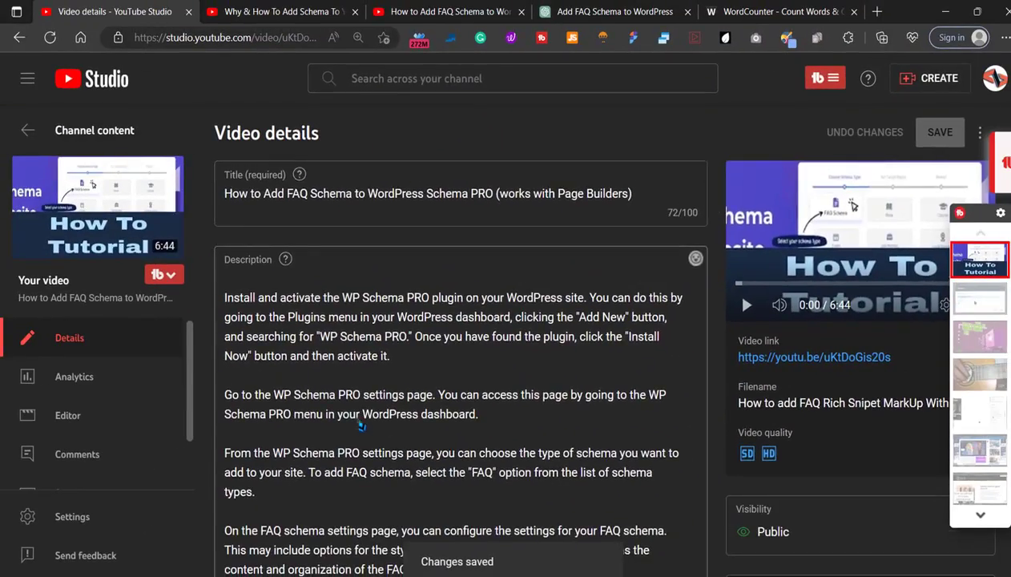
# - Reload the Video details page to confirm the description opens with the FAQ Schema title and introduction
pyautogui.scroll(-5, 365, 401)
pyautogui.scroll(1, 311, 307)
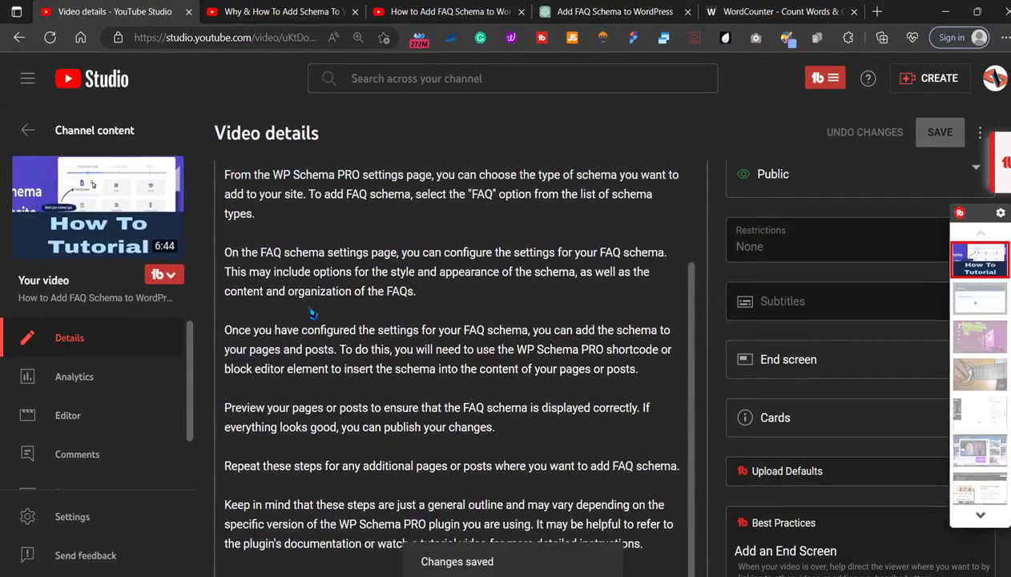
pyautogui.scroll(2, 497, 329)
pyautogui.scroll(2, 497, 328)
pyautogui.scroll(3, 498, 327)
pyautogui.scroll(3, 561, 288)
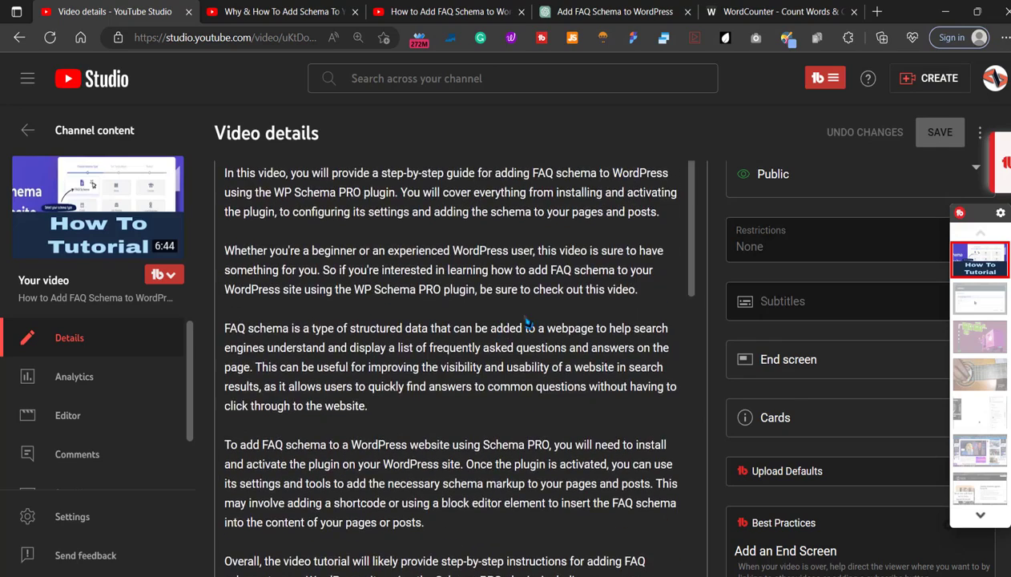
pyautogui.scroll(3, 714, 239)
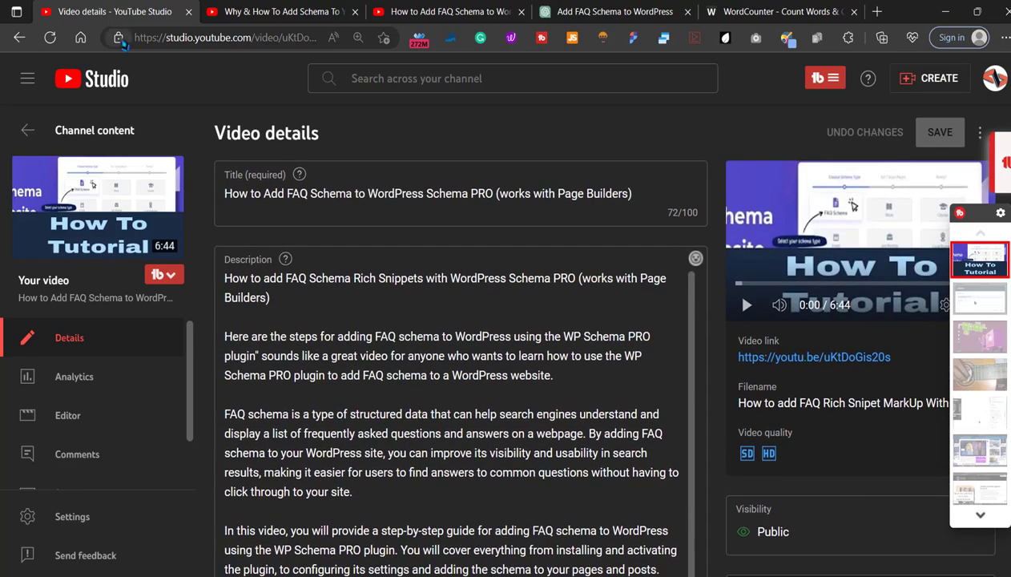
pyautogui.click(48, 40)
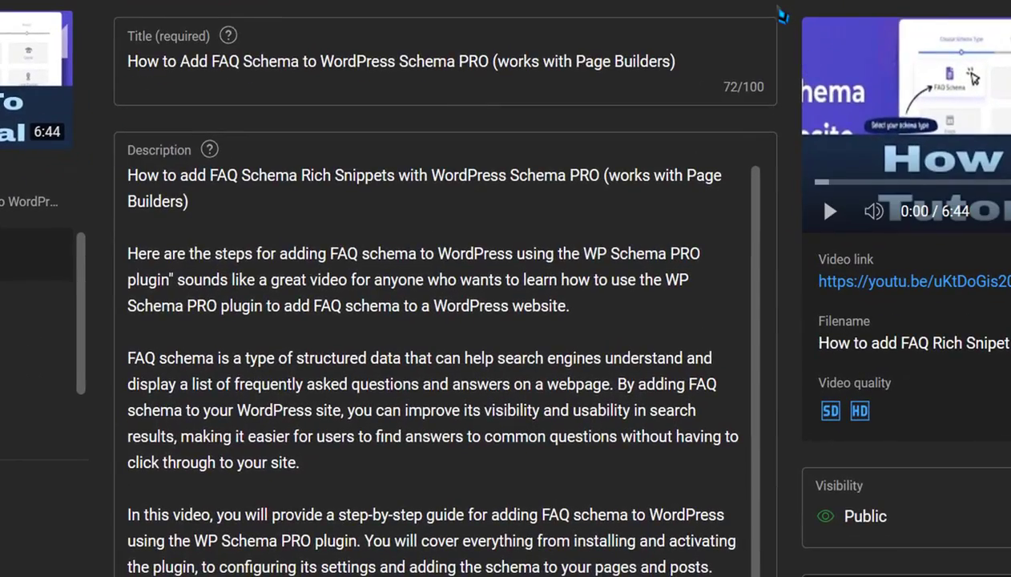
pyautogui.scroll(-5, 782, 15)
pyautogui.scroll(-2, 802, 140)
pyautogui.scroll(-4, 802, 141)
pyautogui.scroll(-5, 801, 141)
pyautogui.scroll(-3, 802, 140)
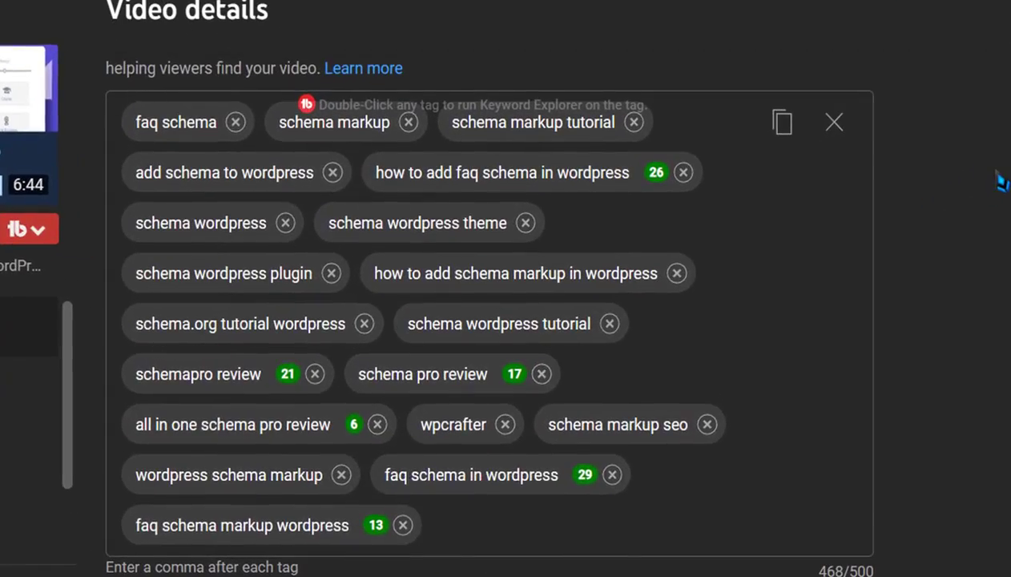
pyautogui.moveTo(153, 429); pyautogui.dragTo(143, 435)
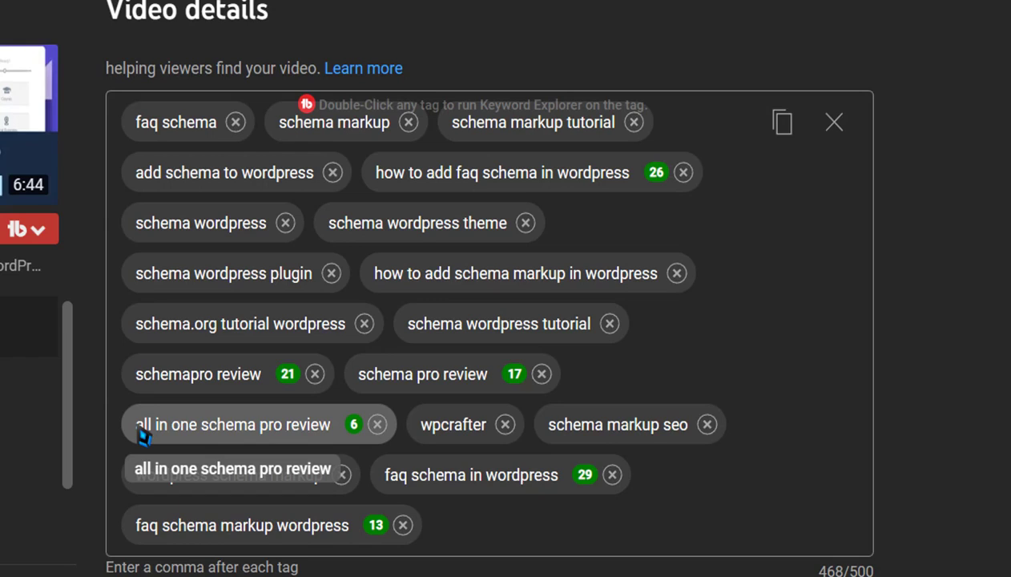
pyautogui.moveTo(141, 435); pyautogui.dragTo(215, 447)
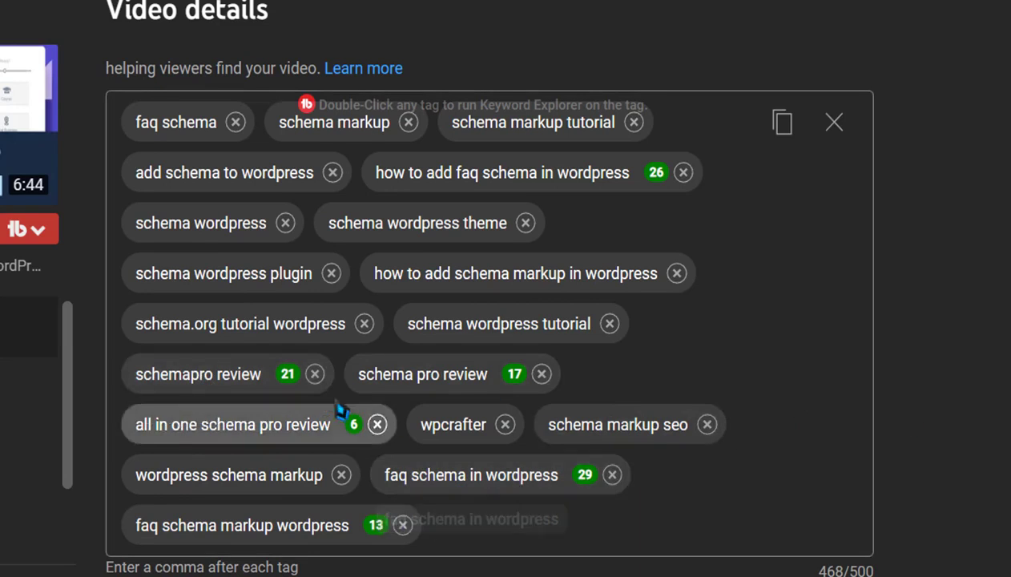
pyautogui.scroll(-1, 883, 384)
pyautogui.scroll(-5, 884, 383)
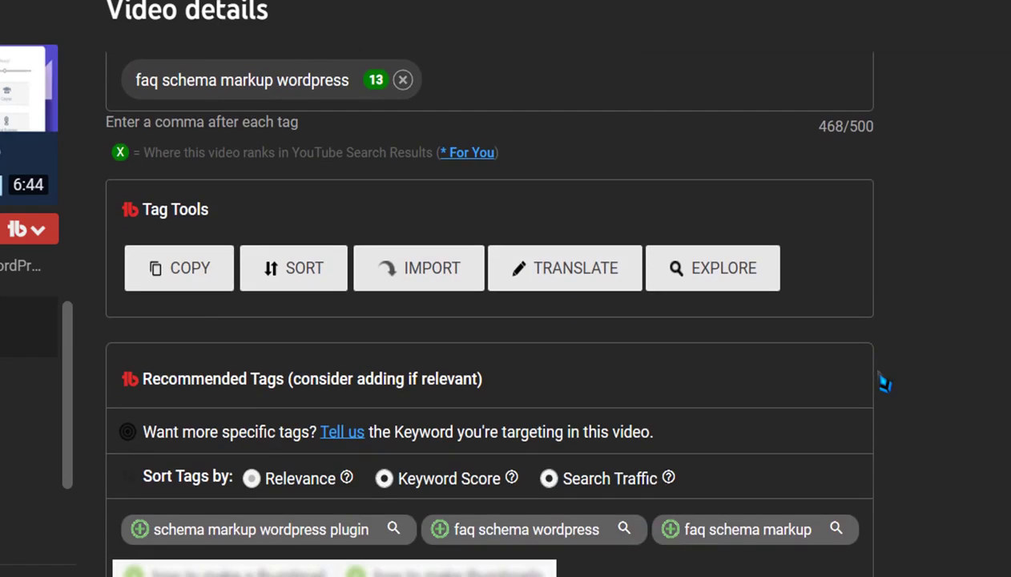
pyautogui.scroll(4, 883, 383)
pyautogui.scroll(2, 469, 526)
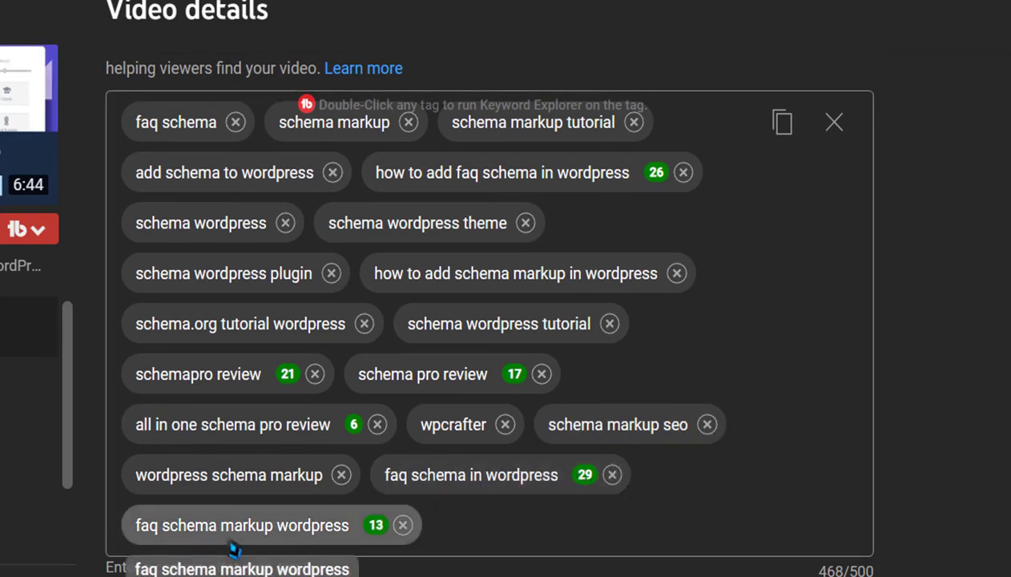
pyautogui.scroll(5, 982, 437)
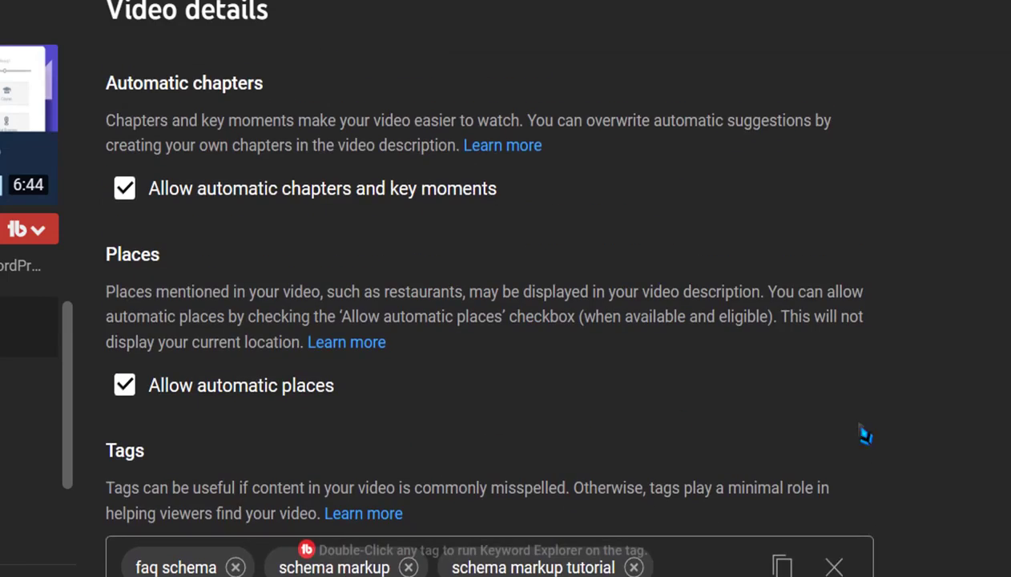
pyautogui.scroll(-4, 981, 438)
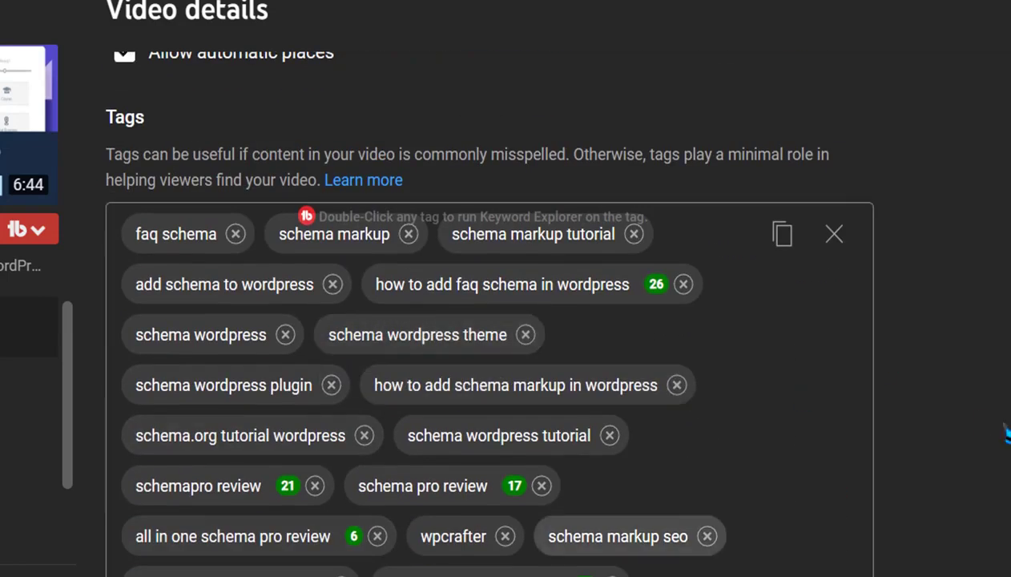
pyautogui.scroll(-1, 894, 354)
pyautogui.scroll(-6, 894, 355)
pyautogui.scroll(1, 893, 354)
pyautogui.scroll(3, 894, 354)
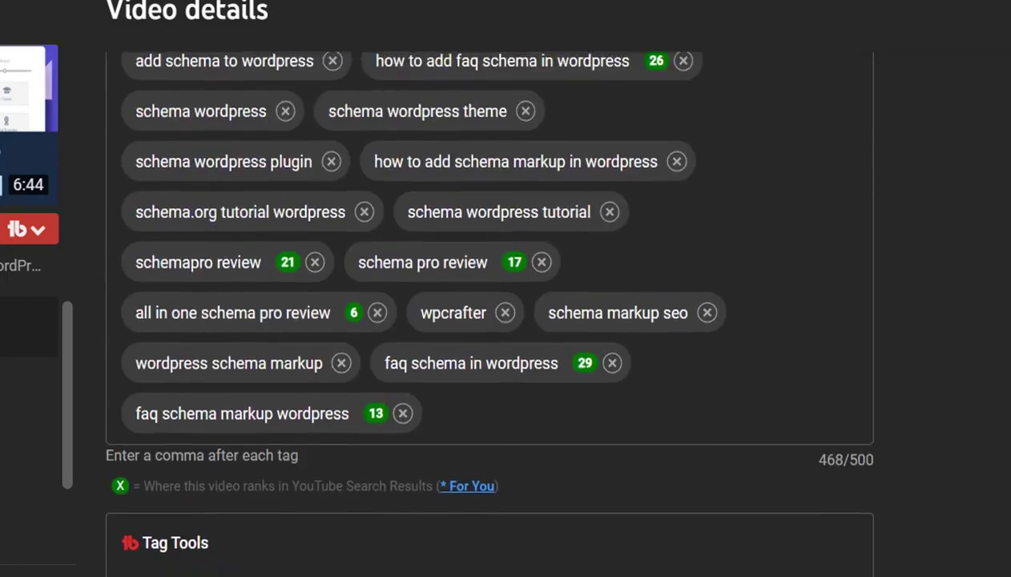
pyautogui.scroll(2, 894, 355)
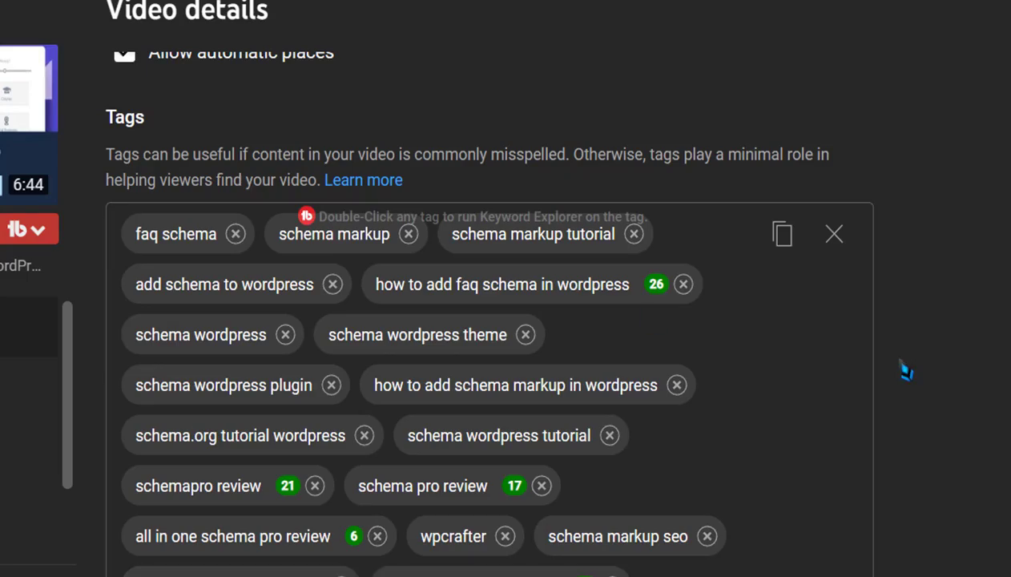
# - Scroll to the Tags box and review rankings, with 'faq schema in wordpress' at 29 and tags at 468/500
pyautogui.scroll(10, 904, 371)
pyautogui.scroll(10, 904, 371)
pyautogui.scroll(10, 904, 371)
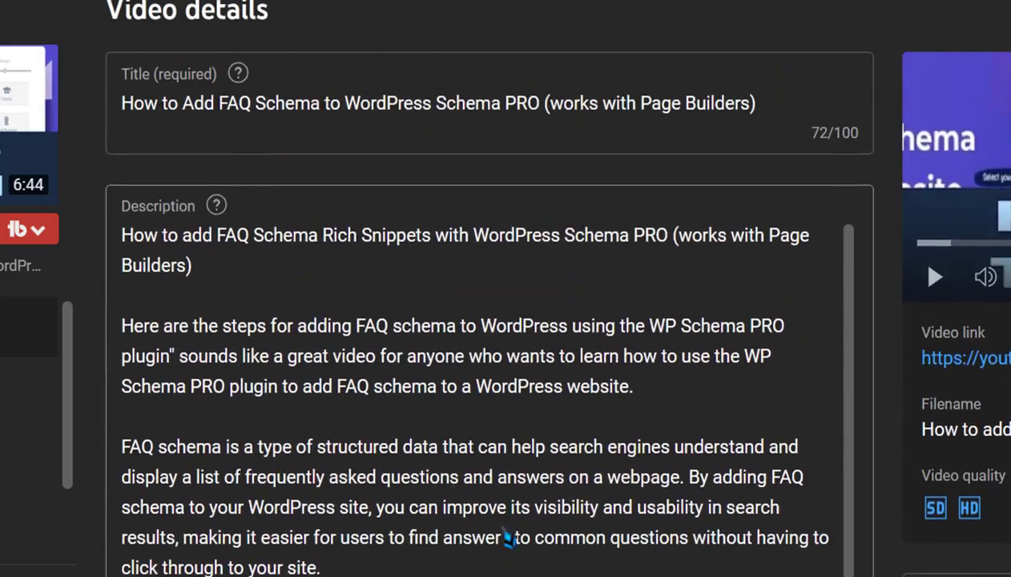
pyautogui.scroll(-5, 350, 362)
pyautogui.scroll(-3, 339, 311)
pyautogui.scroll(-3, 835, 354)
pyautogui.scroll(-5, 914, 217)
pyautogui.scroll(-5, 914, 217)
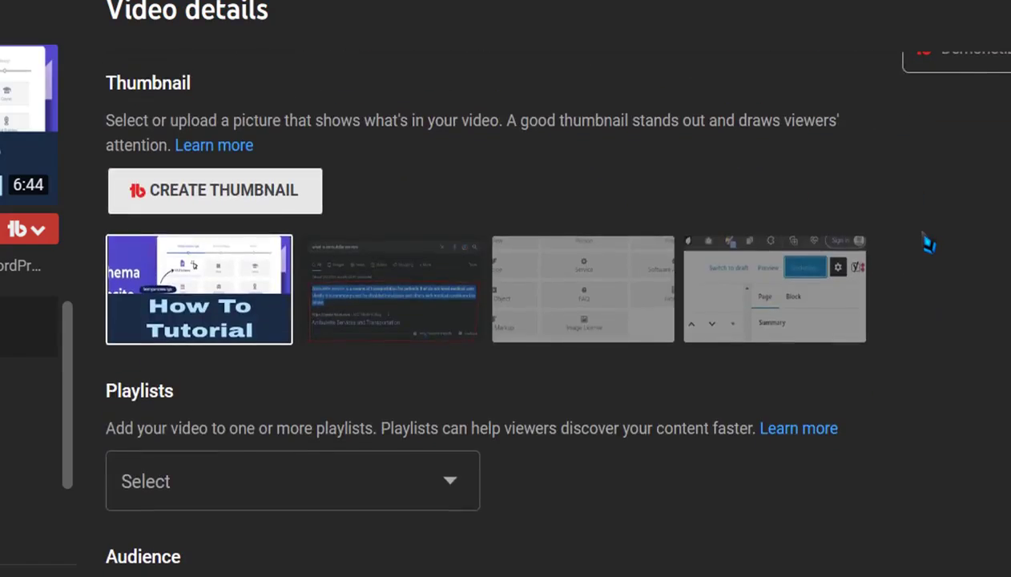
pyautogui.scroll(-5, 928, 244)
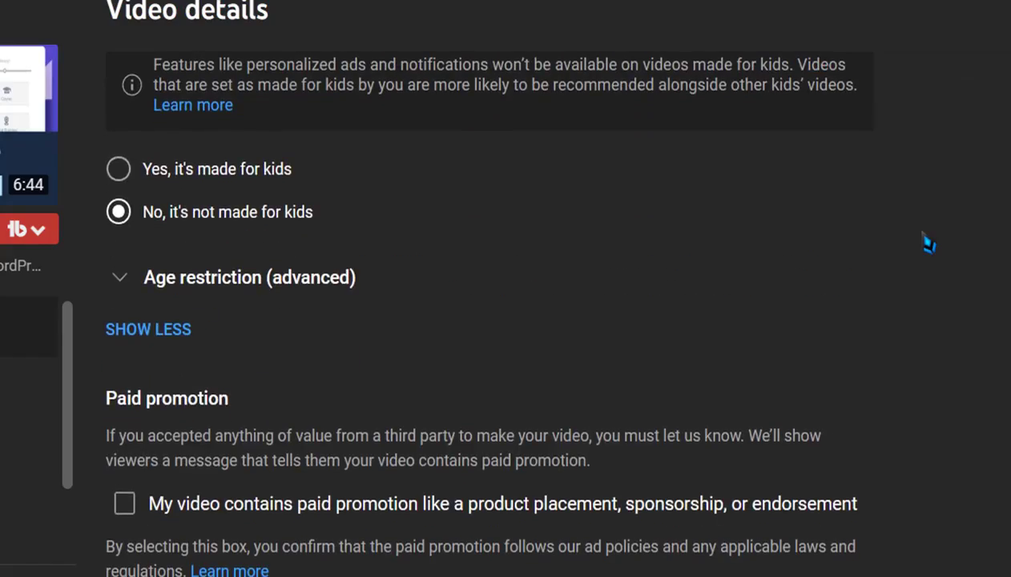
pyautogui.scroll(-5, 929, 242)
pyautogui.scroll(-2, 808, 354)
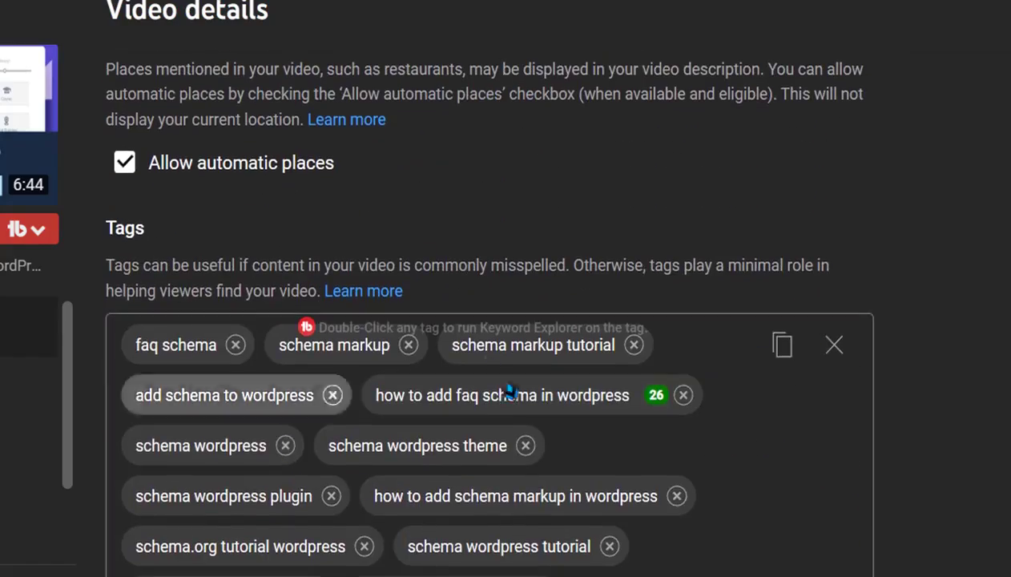
pyautogui.scroll(-1, 566, 380)
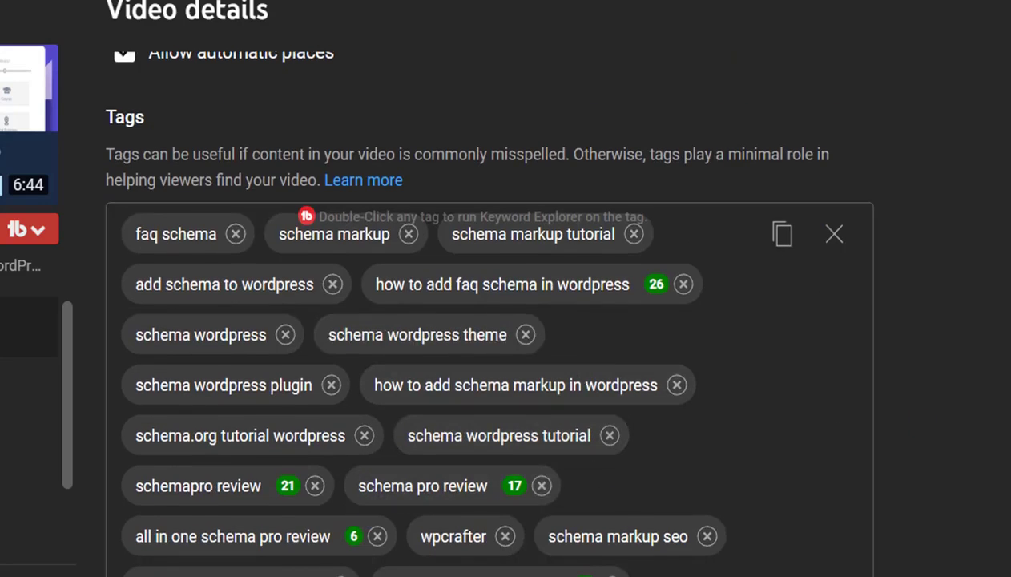
pyautogui.scroll(-3, 483, 309)
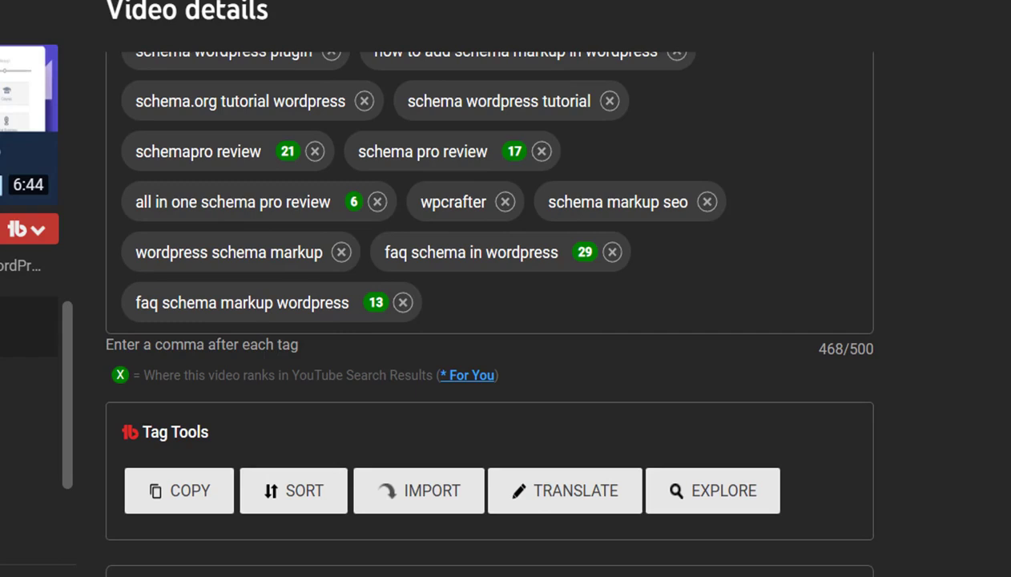
pyautogui.scroll(3, 483, 309)
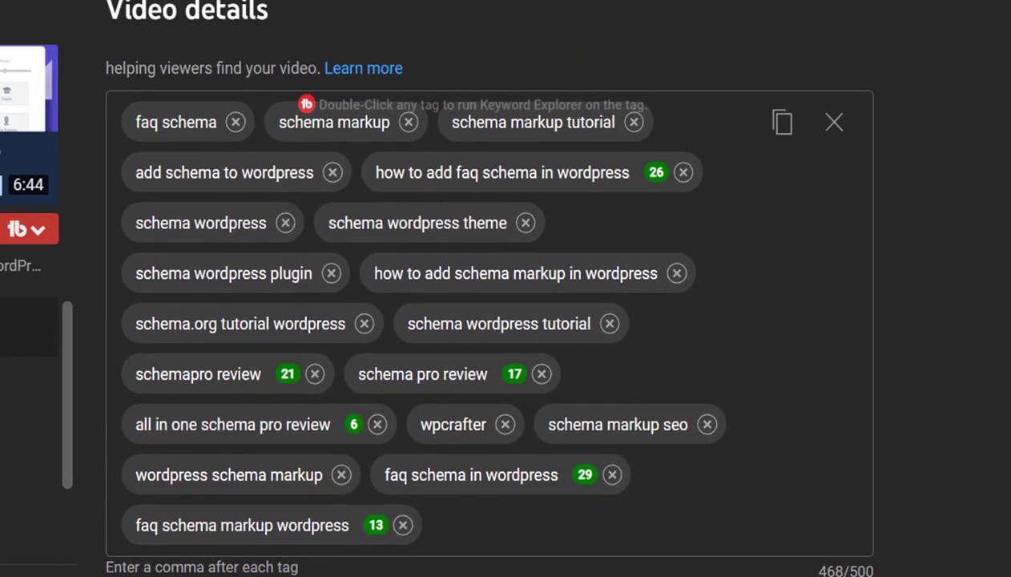